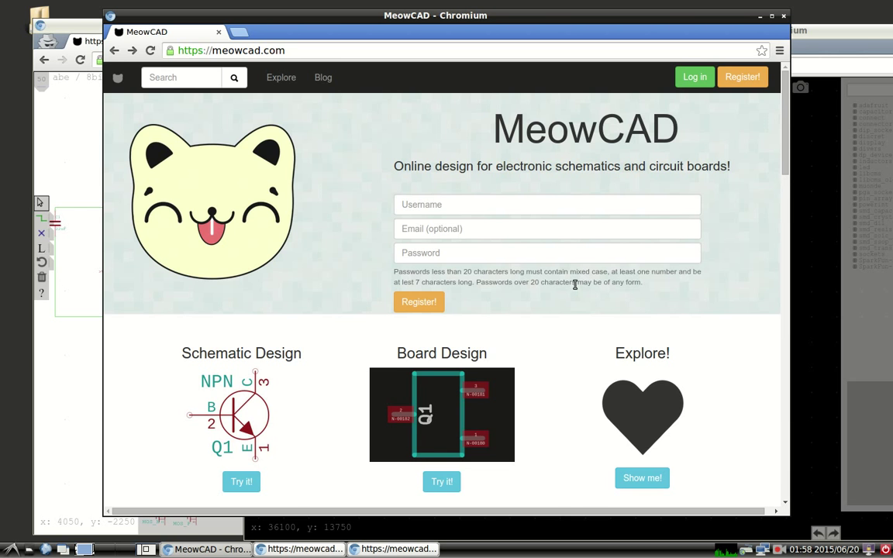
Step: Read through the MeowCAD homepage down to the Free and Open Design section, including the example schematic, board layout and circuit photo
{"action": "scroll", "coordinate": [575, 285], "scroll_direction": "down", "scroll_amount": 5}
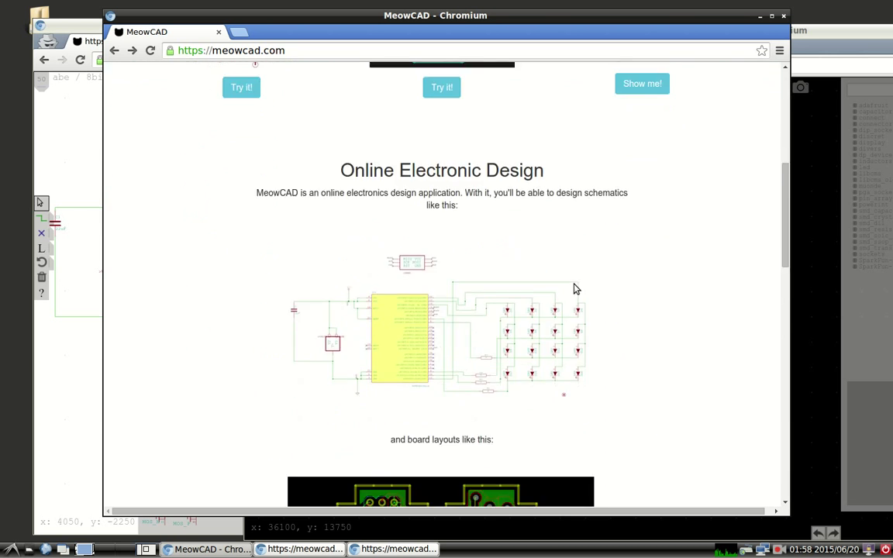
{"action": "scroll", "coordinate": [548, 365], "scroll_direction": "down", "scroll_amount": 3}
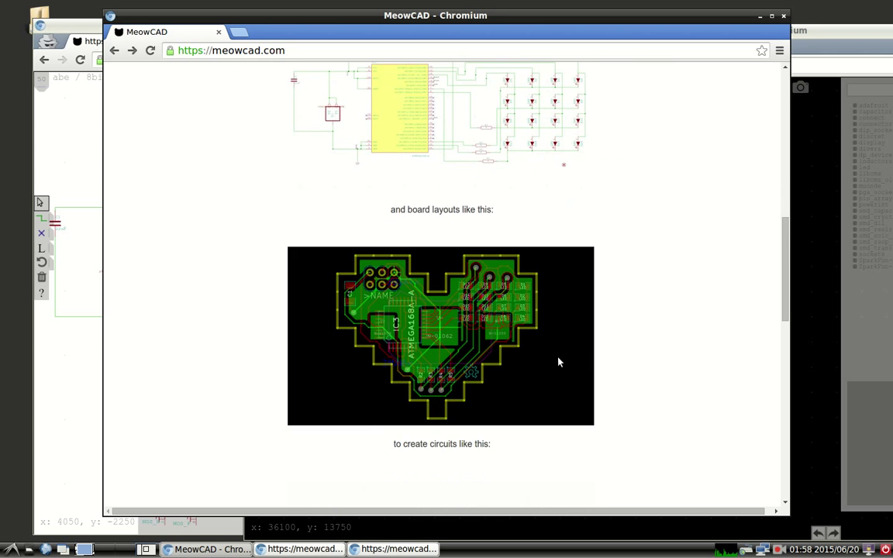
{"action": "scroll", "coordinate": [559, 362], "scroll_direction": "down", "scroll_amount": 2}
{"action": "scroll", "coordinate": [559, 362], "scroll_direction": "down", "scroll_amount": 2}
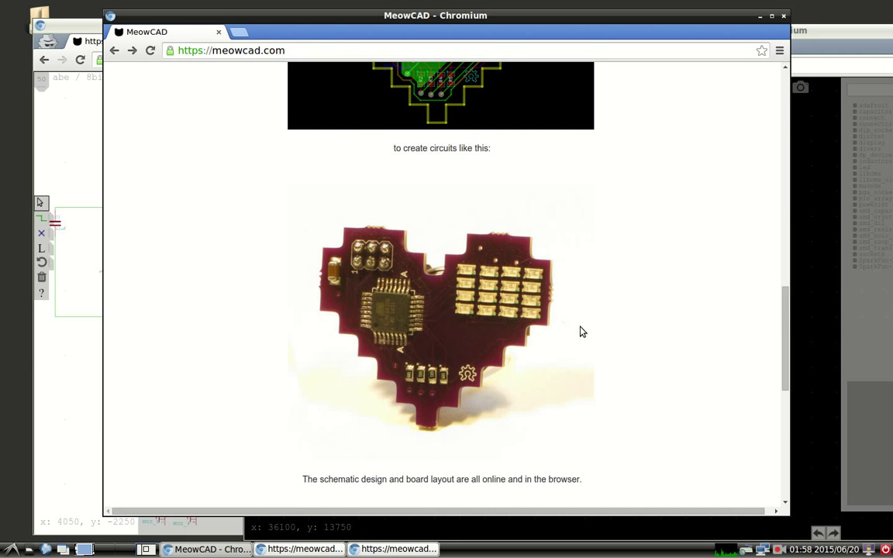
{"action": "scroll", "coordinate": [583, 331], "scroll_direction": "down", "scroll_amount": 2}
{"action": "scroll", "coordinate": [583, 326], "scroll_direction": "down", "scroll_amount": 2}
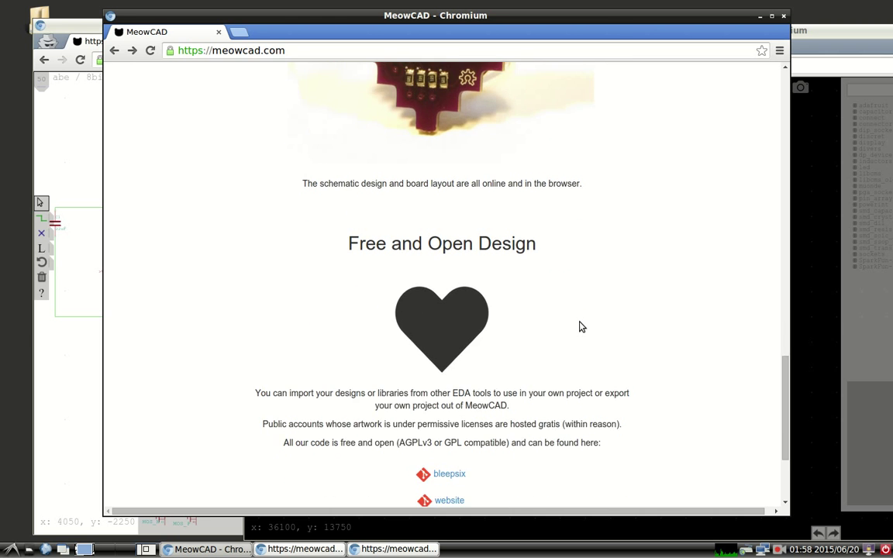
{"action": "scroll", "coordinate": [579, 325], "scroll_direction": "down", "scroll_amount": 2}
{"action": "scroll", "coordinate": [581, 326], "scroll_direction": "down", "scroll_amount": 1}
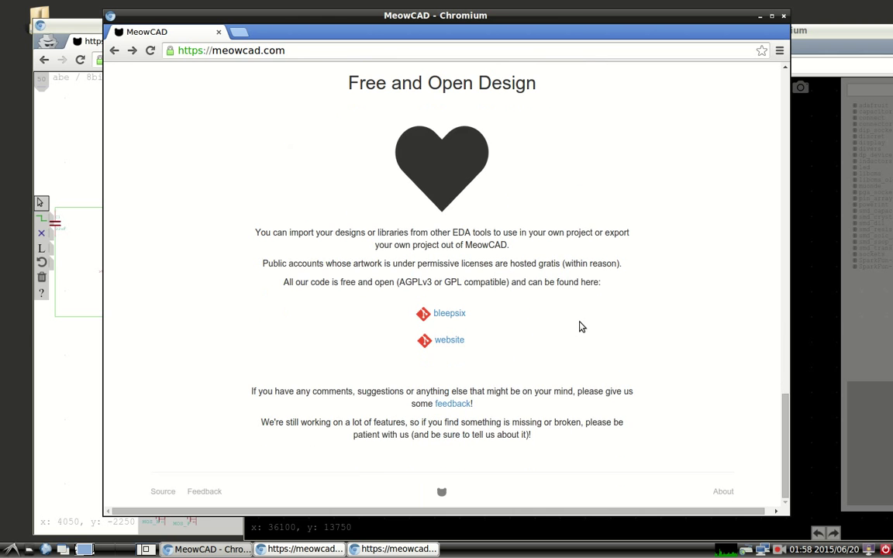
{"action": "scroll", "coordinate": [581, 327], "scroll_direction": "up", "scroll_amount": 7}
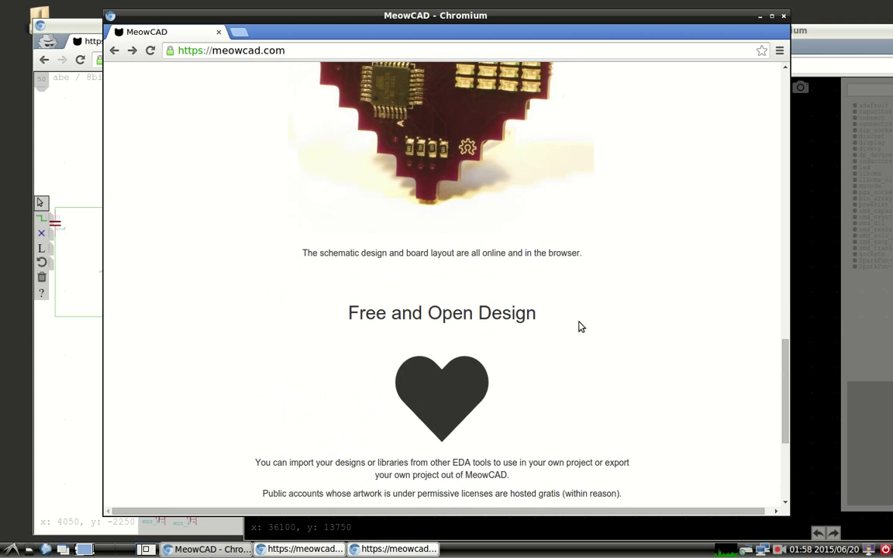
{"action": "scroll", "coordinate": [578, 332], "scroll_direction": "up", "scroll_amount": 4}
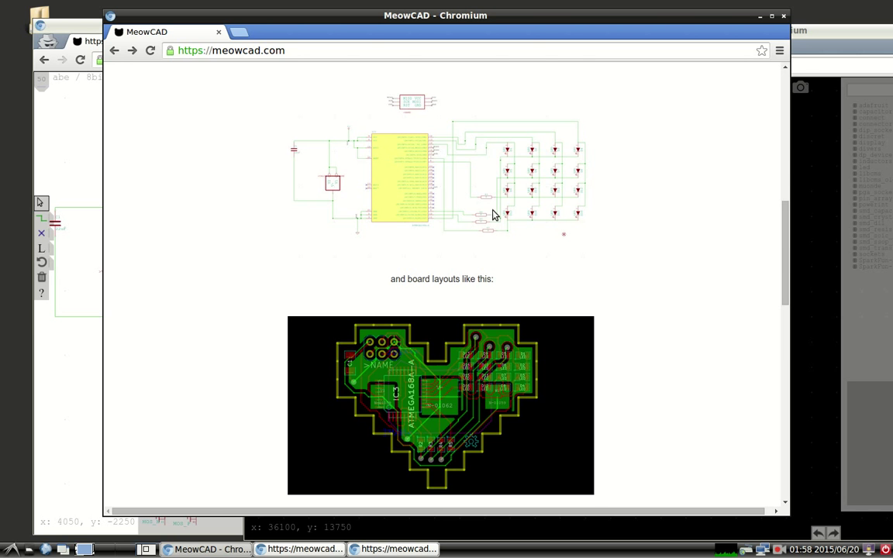
{"action": "scroll", "coordinate": [492, 307], "scroll_direction": "up", "scroll_amount": 5}
{"action": "scroll", "coordinate": [492, 321], "scroll_direction": "up", "scroll_amount": 4}
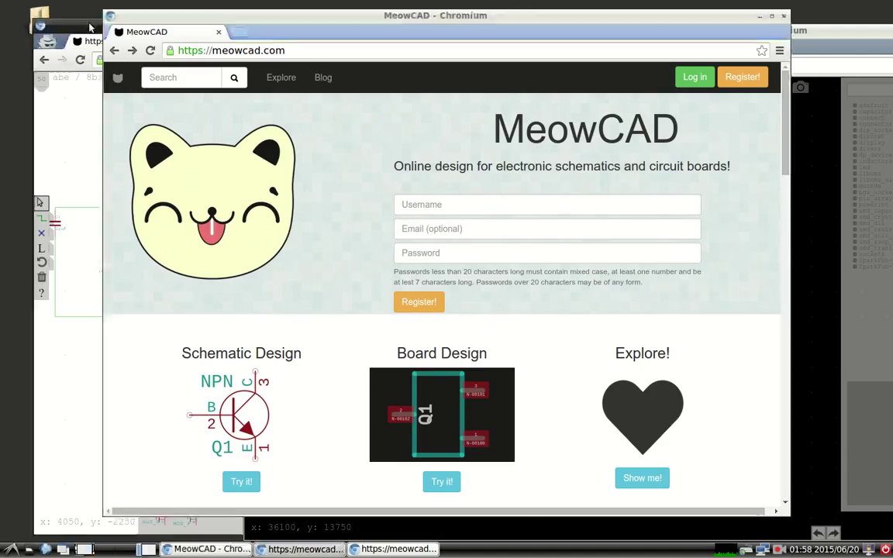
Step: Review the homepage's example designs, and bring up the 8bit_heart schematic and its board layout windows
{"action": "scroll", "coordinate": [359, 268], "scroll_direction": "down", "scroll_amount": 5}
{"action": "scroll", "coordinate": [359, 268], "scroll_direction": "down", "scroll_amount": 2}
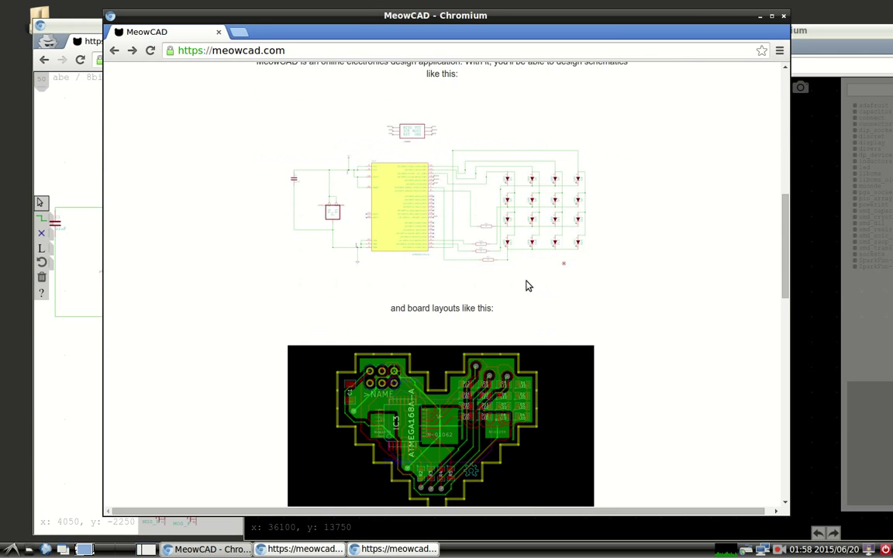
{"action": "left_click", "coordinate": [79, 24]}
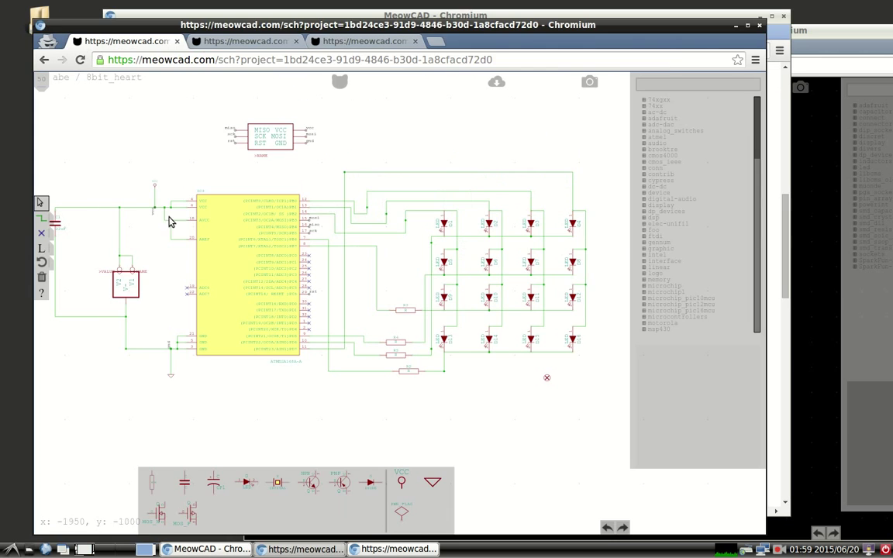
{"action": "left_click", "coordinate": [833, 45]}
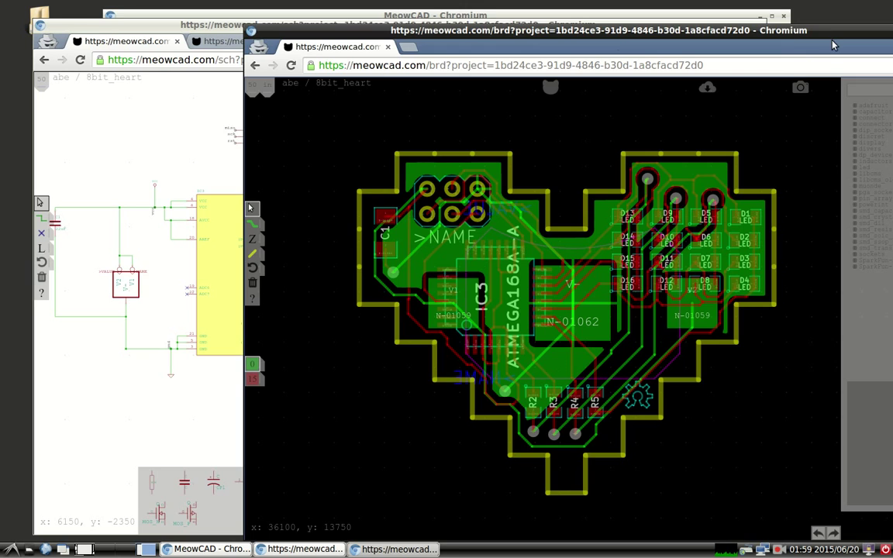
Step: Return to the MeowCAD homepage and view the photo of the finished heart circuit alongside its board layout example
{"action": "left_click", "coordinate": [228, 16]}
{"action": "scroll", "coordinate": [336, 266], "scroll_direction": "down", "scroll_amount": 2}
{"action": "scroll", "coordinate": [336, 266], "scroll_direction": "down", "scroll_amount": 3}
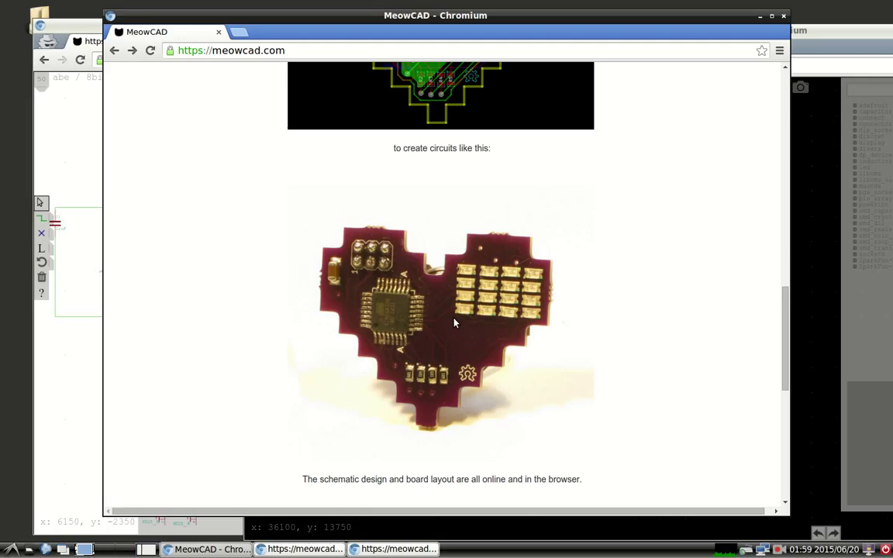
{"action": "scroll", "coordinate": [428, 220], "scroll_direction": "up", "scroll_amount": 5}
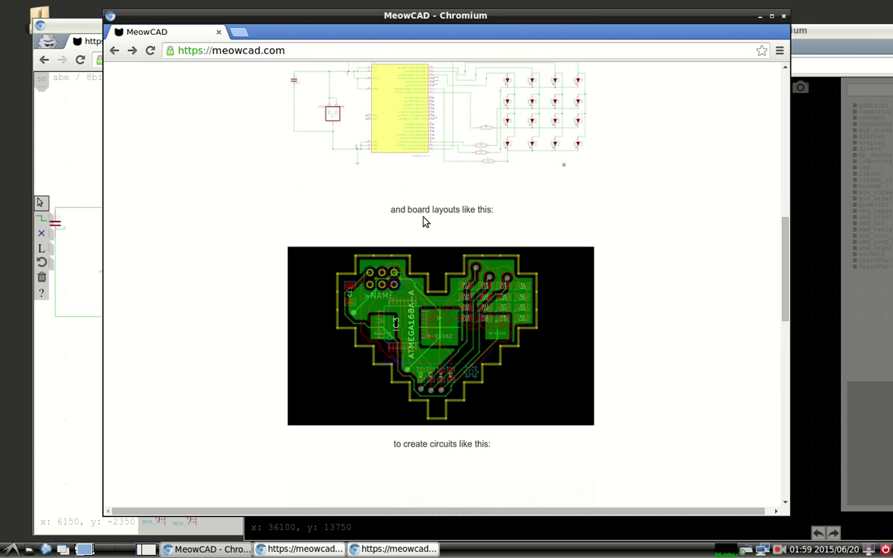
{"action": "scroll", "coordinate": [403, 214], "scroll_direction": "up", "scroll_amount": 1}
Step: Switch to the 8bit_heart schematic and examine the V1/V2 power component and capacitor C1 up close
{"action": "left_click", "coordinate": [93, 59]}
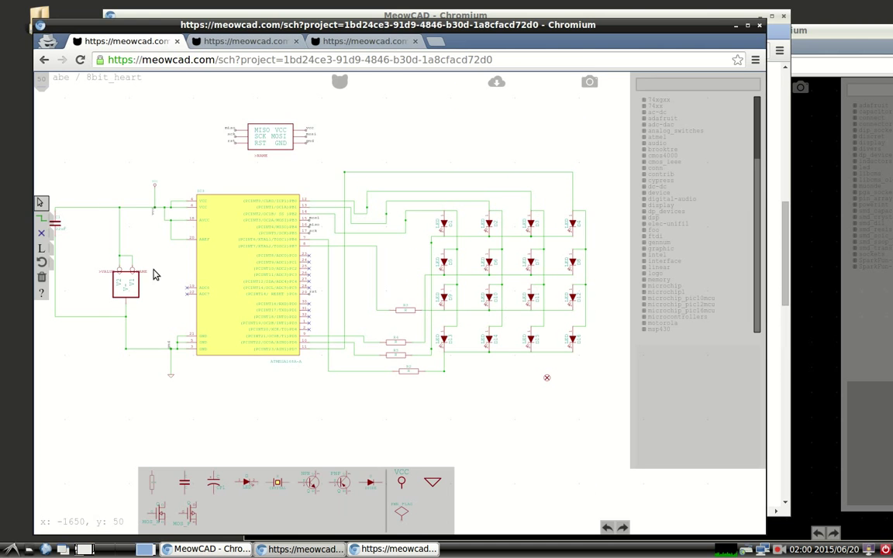
{"action": "left_click_drag", "start_coordinate": [325, 283], "coordinate": [393, 301]}
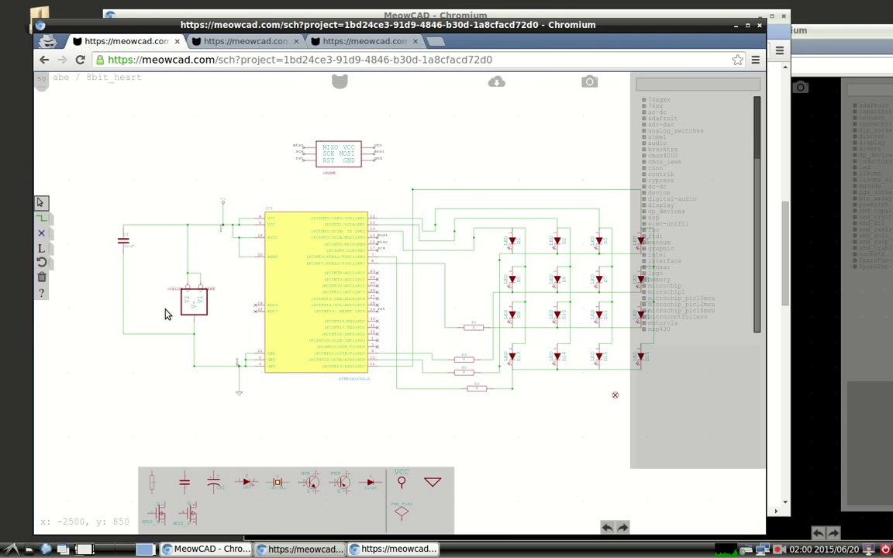
{"action": "scroll", "coordinate": [189, 299], "scroll_direction": "up", "scroll_amount": 3}
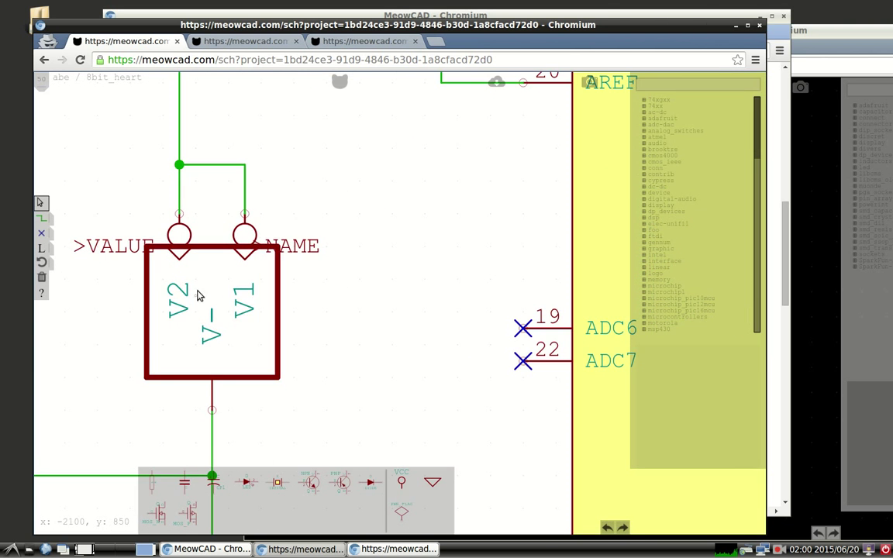
{"action": "scroll", "coordinate": [198, 291], "scroll_direction": "down", "scroll_amount": 1}
{"action": "left_click_drag", "start_coordinate": [197, 291], "coordinate": [404, 405]}
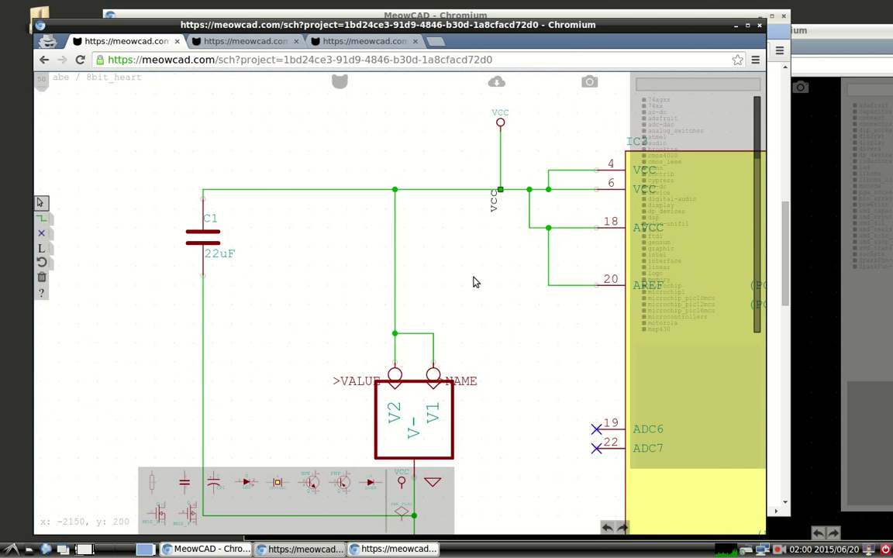
Step: Examine the schematic's LED matrix D1 to D16 and its resistors R2 to R5
{"action": "left_click_drag", "start_coordinate": [509, 240], "coordinate": [316, 229]}
{"action": "scroll", "coordinate": [477, 175], "scroll_direction": "down", "scroll_amount": 2}
{"action": "left_click_drag", "start_coordinate": [512, 193], "coordinate": [265, 351]}
{"action": "left_click_drag", "start_coordinate": [480, 356], "coordinate": [249, 203]}
{"action": "left_click_drag", "start_coordinate": [450, 239], "coordinate": [291, 149]}
{"action": "left_click_drag", "start_coordinate": [314, 256], "coordinate": [299, 306]}
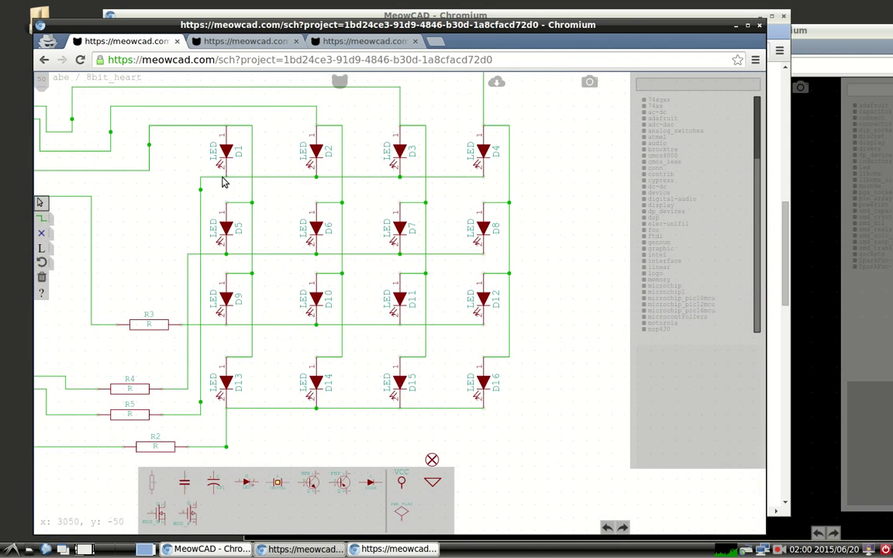
{"action": "left_click_drag", "start_coordinate": [325, 273], "coordinate": [395, 273]}
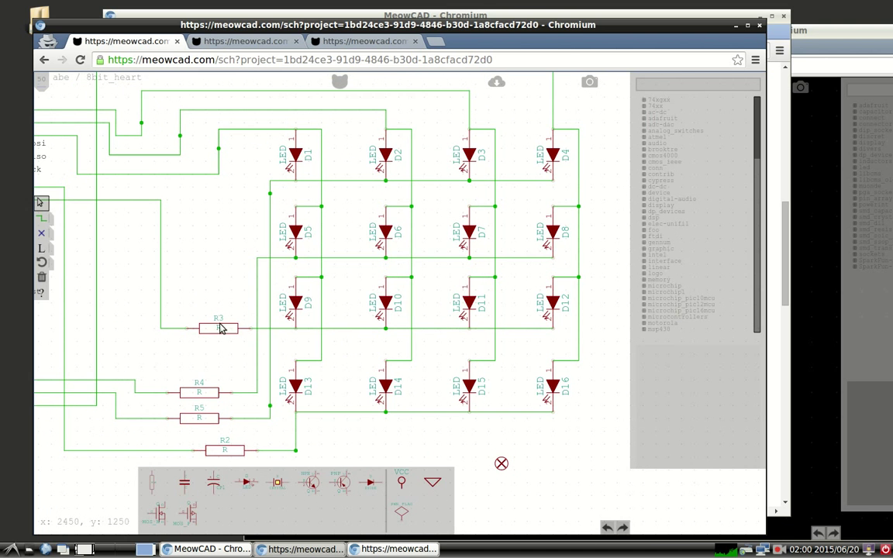
{"action": "scroll", "coordinate": [217, 314], "scroll_direction": "down", "scroll_amount": 3}
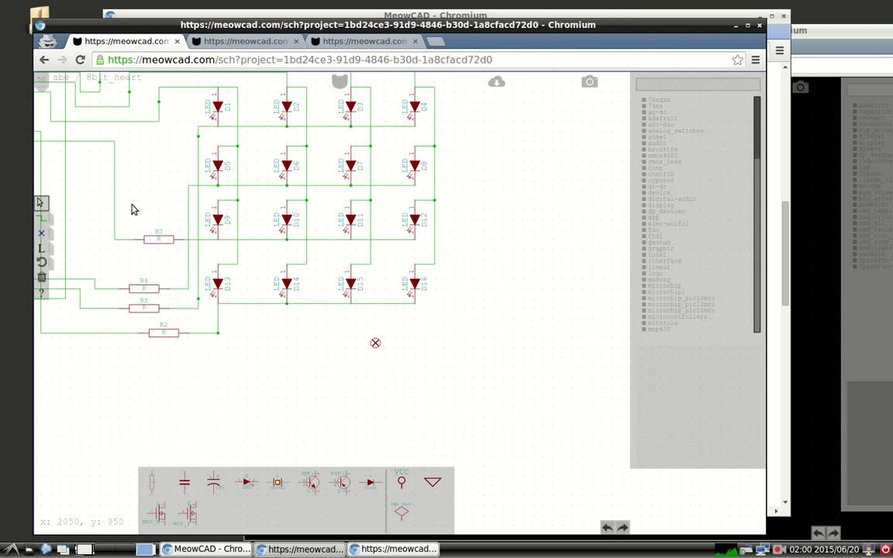
Step: Examine the MISO/SCK/RST programming header and the labelled pins of microcontroller IC3 in the schematic
{"action": "left_click_drag", "start_coordinate": [134, 207], "coordinate": [224, 235]}
{"action": "left_click_drag", "start_coordinate": [185, 182], "coordinate": [374, 254]}
{"action": "left_click_drag", "start_coordinate": [214, 209], "coordinate": [283, 223]}
{"action": "scroll", "coordinate": [283, 223], "scroll_direction": "down", "scroll_amount": 1}
{"action": "scroll", "coordinate": [265, 224], "scroll_direction": "up", "scroll_amount": 3}
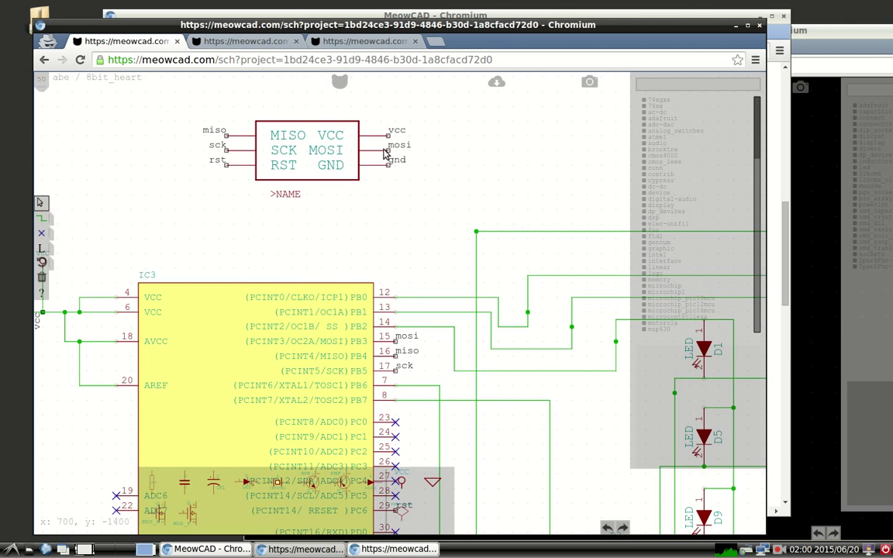
{"action": "scroll", "coordinate": [435, 279], "scroll_direction": "down", "scroll_amount": 5}
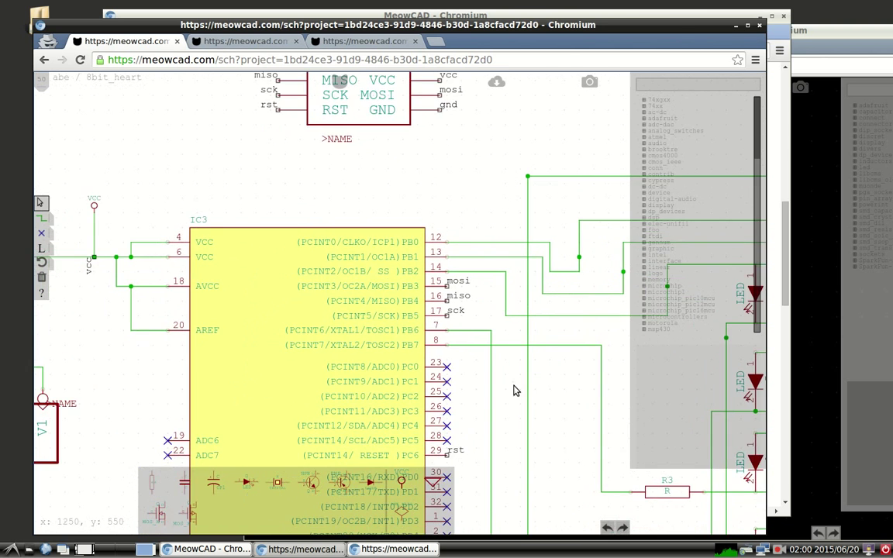
{"action": "scroll", "coordinate": [418, 273], "scroll_direction": "down", "scroll_amount": 2}
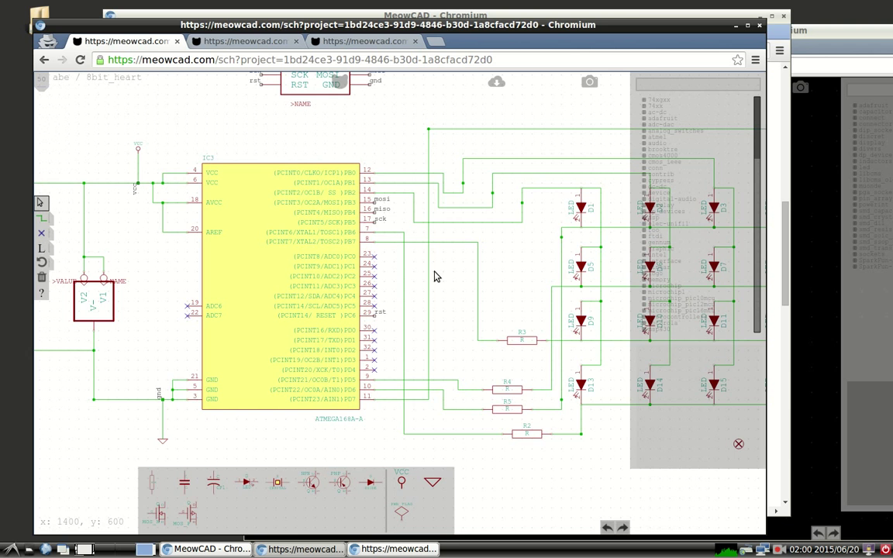
Step: Inspect the schematic wiring that runs from microcontroller IC3 to the LED matrix
{"action": "left_click_drag", "start_coordinate": [514, 257], "coordinate": [382, 252]}
{"action": "scroll", "coordinate": [383, 252], "scroll_direction": "down", "scroll_amount": 1}
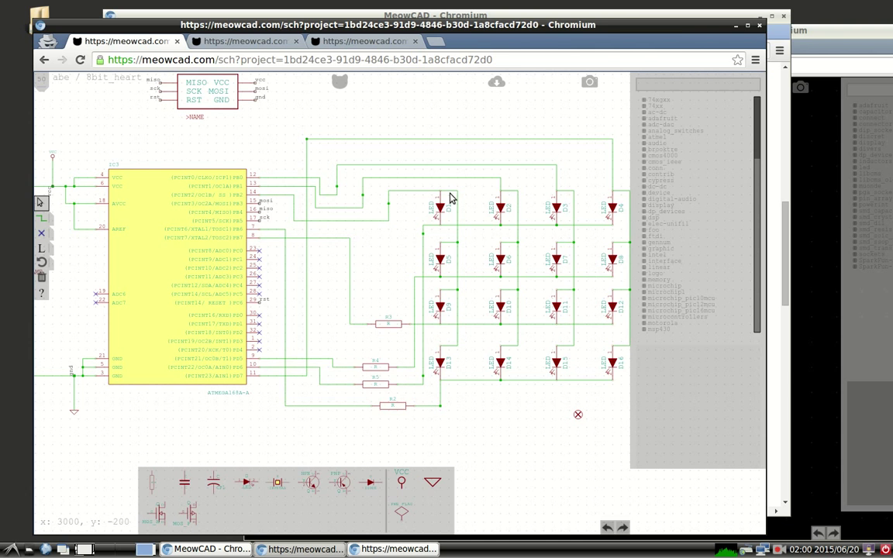
{"action": "left_click_drag", "start_coordinate": [502, 224], "coordinate": [419, 224]}
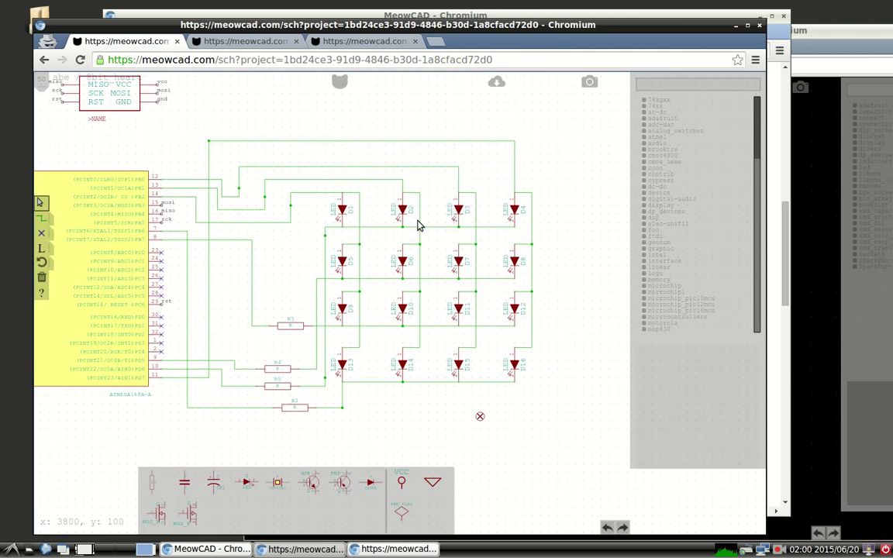
{"action": "left_click_drag", "start_coordinate": [462, 205], "coordinate": [349, 220]}
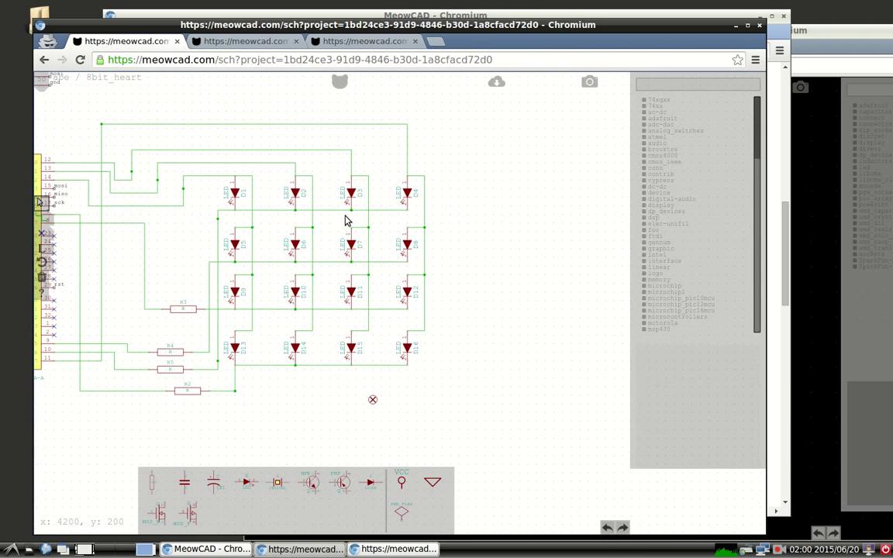
Step: Switch to the 8bit_heart board layout and inspect the ATMEGA168A-A footprint and its surrounding traces up close
{"action": "left_click", "coordinate": [802, 60]}
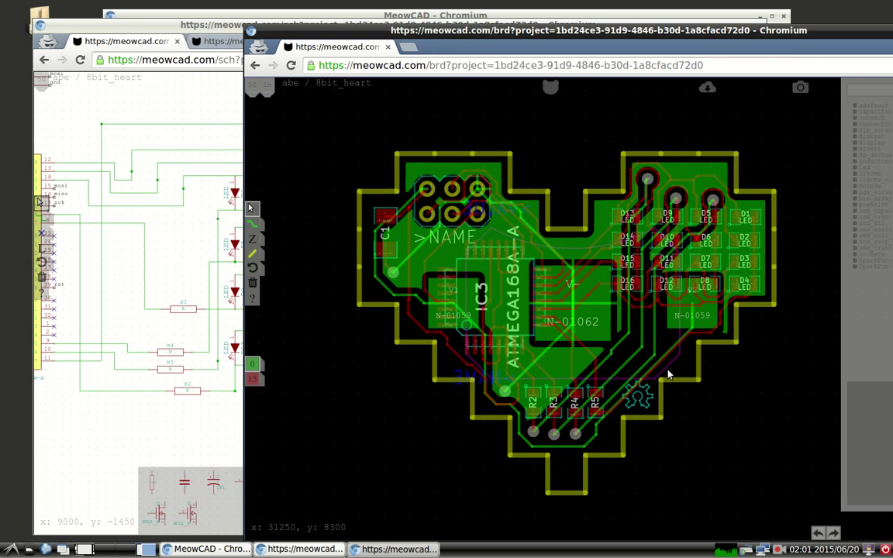
{"action": "scroll", "coordinate": [535, 364], "scroll_direction": "up", "scroll_amount": 2}
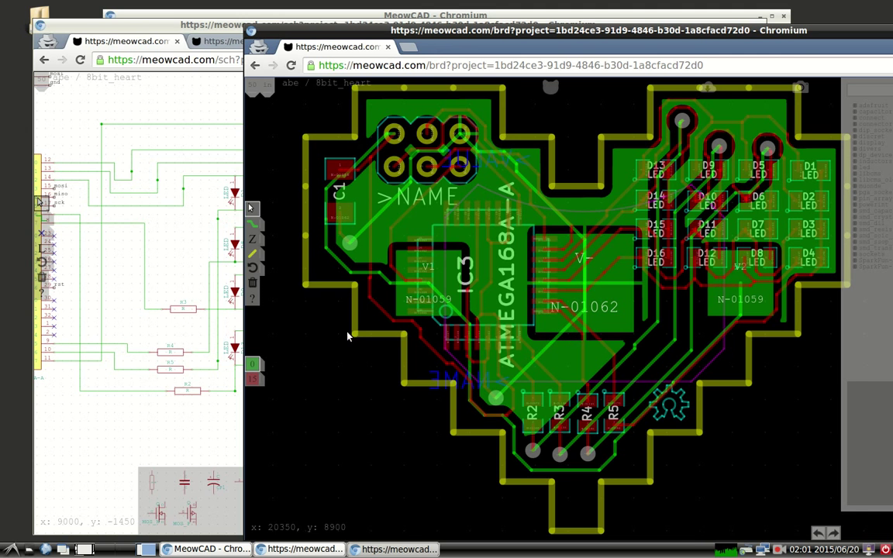
{"action": "scroll", "coordinate": [490, 244], "scroll_direction": "up", "scroll_amount": 1}
{"action": "scroll", "coordinate": [490, 244], "scroll_direction": "up", "scroll_amount": 2}
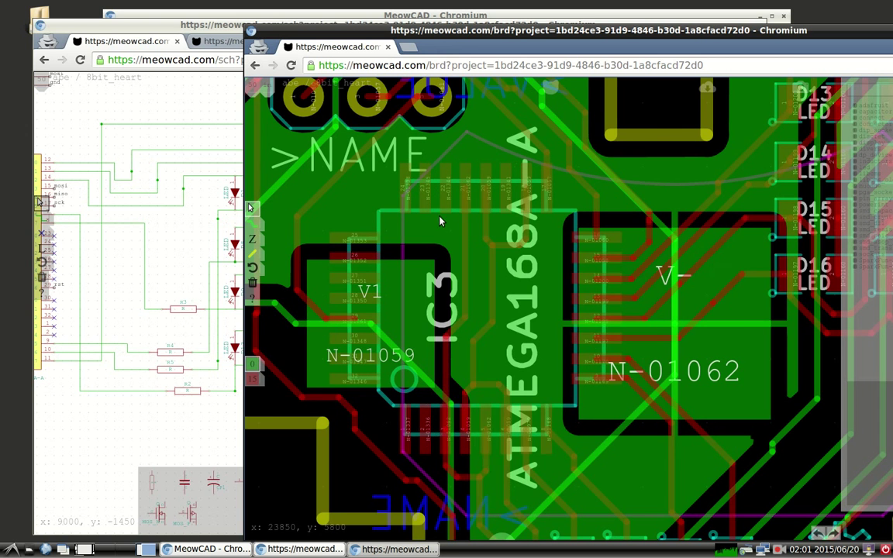
{"action": "middle_click_drag", "start_coordinate": [458, 244], "coordinate": [510, 293]}
{"action": "scroll", "coordinate": [411, 279], "scroll_direction": "down", "scroll_amount": 5}
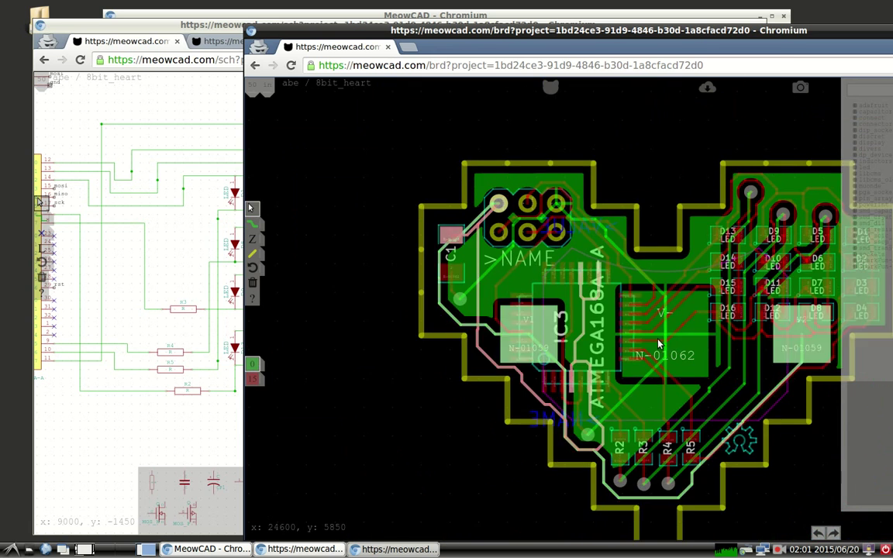
Step: Inspect the LED array, the resistors and the V- pad on the board layout
{"action": "middle_click_drag", "start_coordinate": [659, 343], "coordinate": [468, 388]}
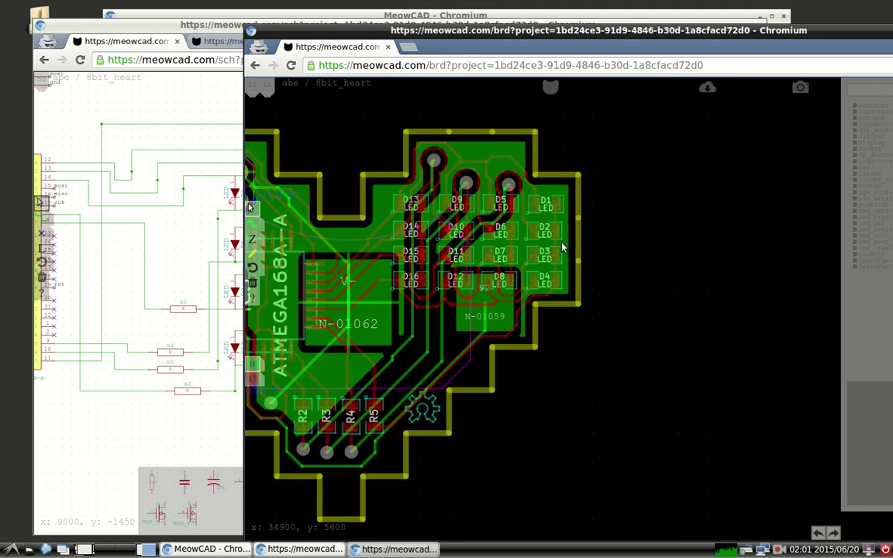
{"action": "middle_click_drag", "start_coordinate": [423, 242], "coordinate": [546, 245]}
{"action": "scroll", "coordinate": [553, 270], "scroll_direction": "up", "scroll_amount": 2}
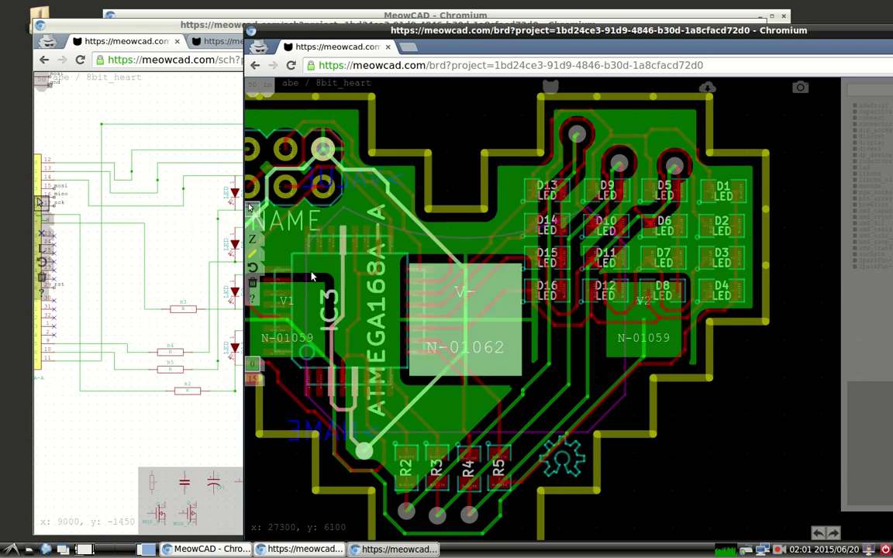
Step: Check the IC3 pins in the schematic, then return to the board layout and view the whole heart-shaped board
{"action": "left_click", "coordinate": [144, 240]}
{"action": "scroll", "coordinate": [163, 231], "scroll_direction": "up", "scroll_amount": 2}
{"action": "left_click", "coordinate": [773, 181]}
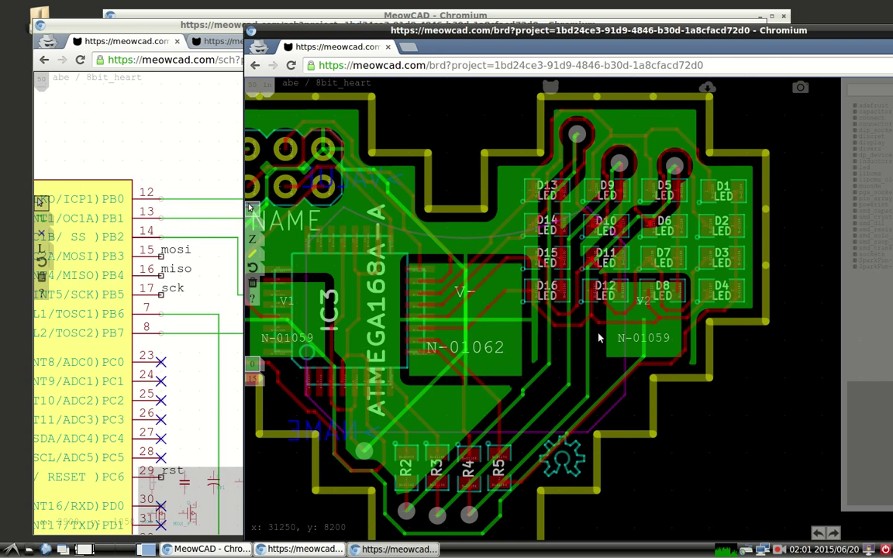
{"action": "scroll", "coordinate": [556, 308], "scroll_direction": "down", "scroll_amount": 3}
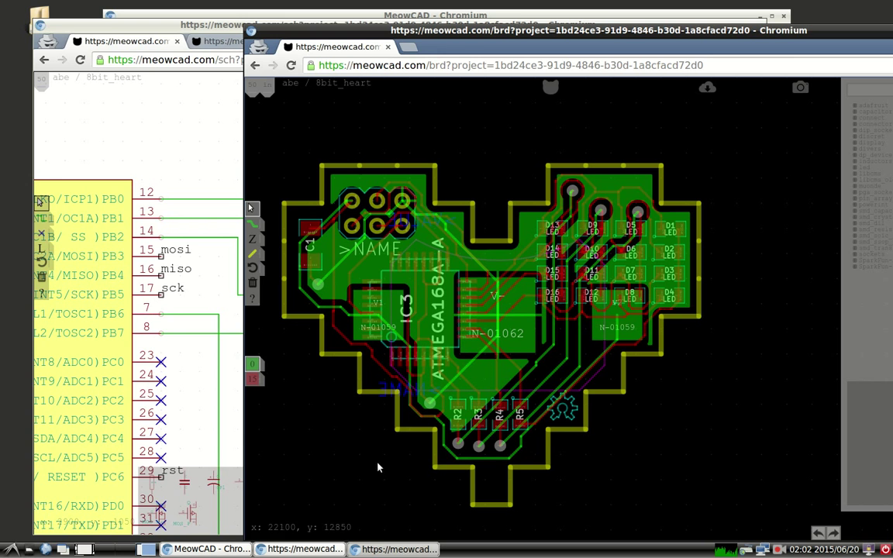
{"action": "key", "text": "Left"}
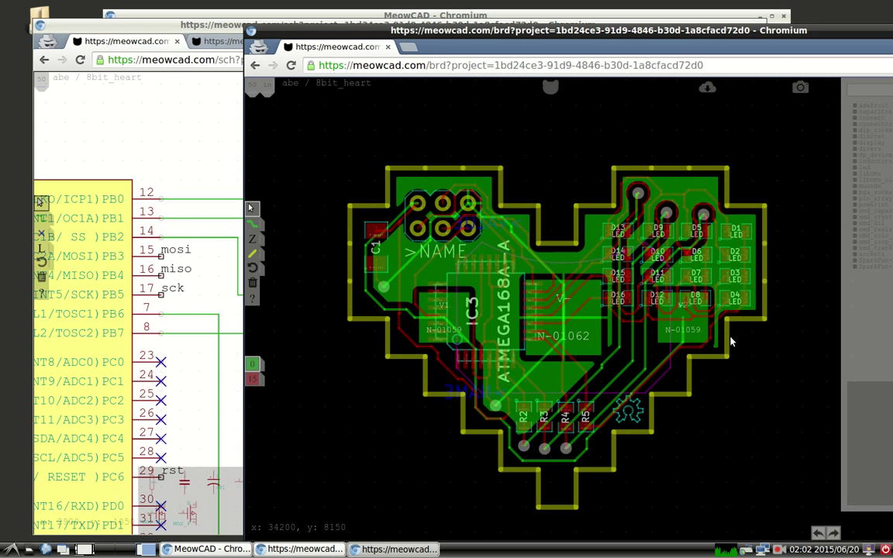
Step: Inspect the traces around the V- pad and resistors on the 8bit_heart board, then view the whole board outline
{"action": "scroll", "coordinate": [555, 336], "scroll_direction": "up", "scroll_amount": 3}
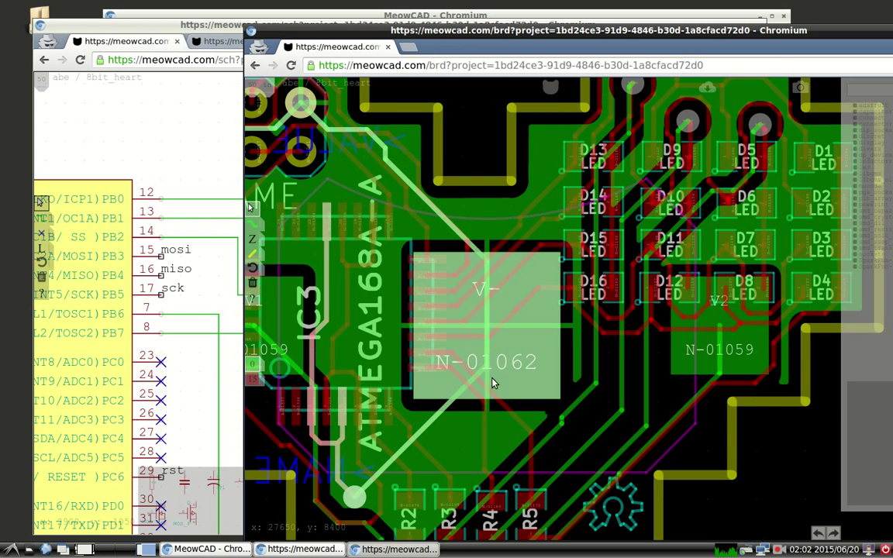
{"action": "left_click_drag", "start_coordinate": [430, 383], "coordinate": [518, 372]}
{"action": "scroll", "coordinate": [541, 359], "scroll_direction": "down", "scroll_amount": 1}
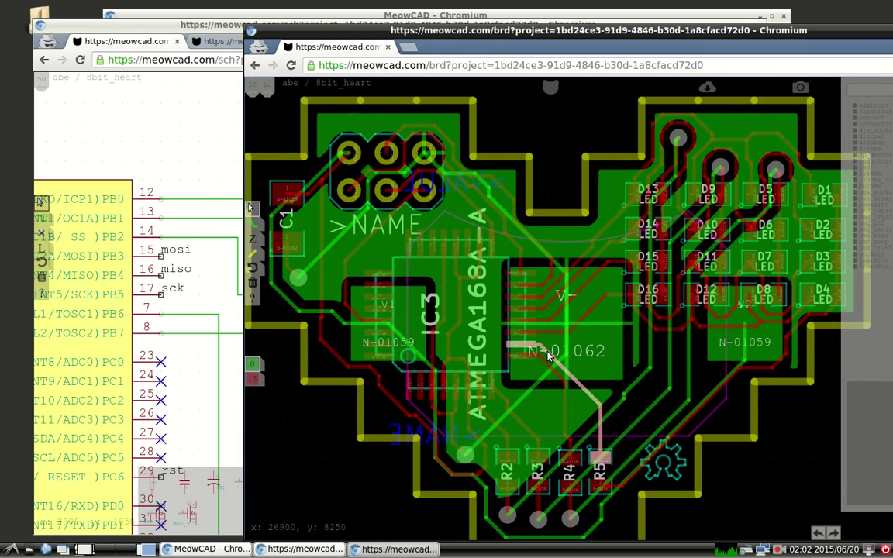
{"action": "scroll", "coordinate": [557, 342], "scroll_direction": "down", "scroll_amount": 1}
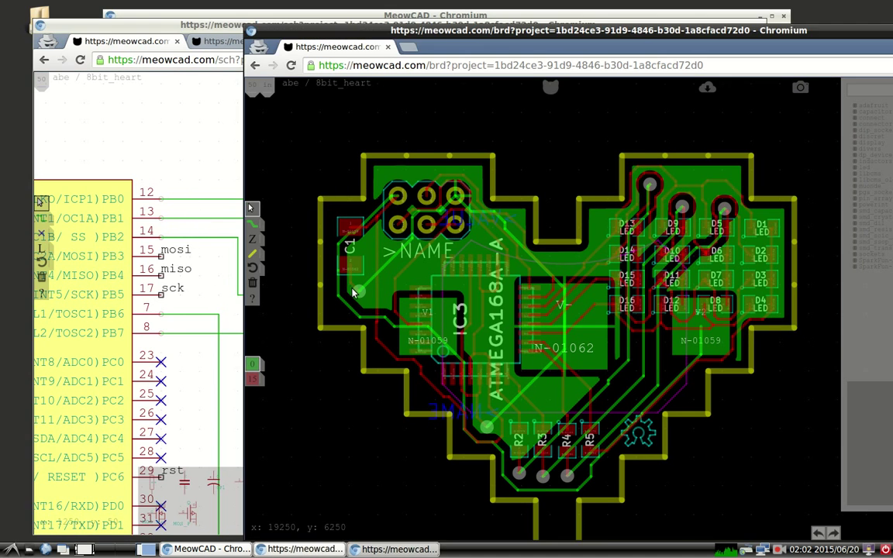
{"action": "scroll", "coordinate": [372, 291], "scroll_direction": "down", "scroll_amount": 2}
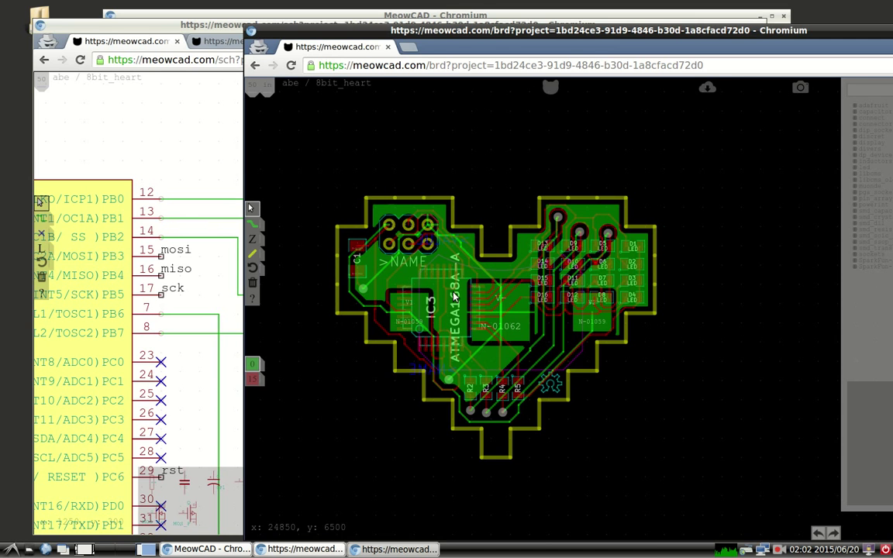
{"action": "scroll", "coordinate": [458, 294], "scroll_direction": "up", "scroll_amount": 2}
{"action": "scroll", "coordinate": [458, 295], "scroll_direction": "down", "scroll_amount": 1}
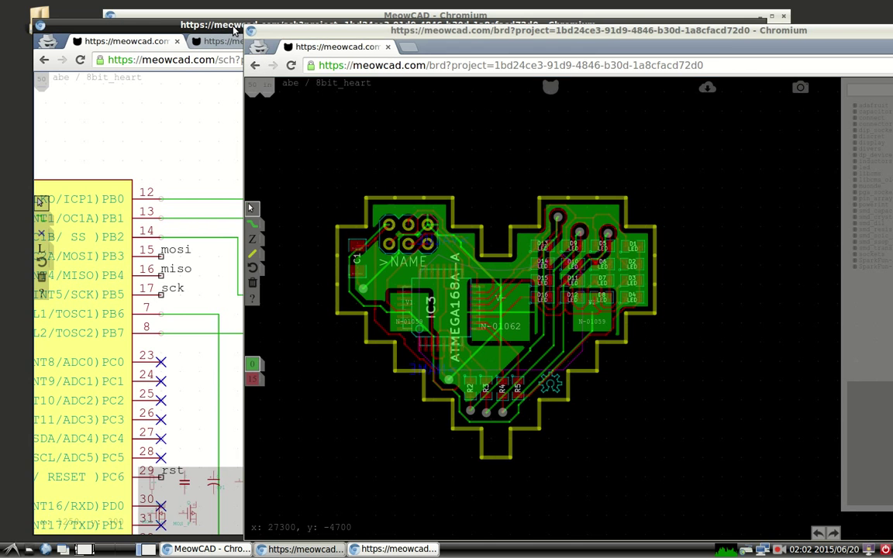
Step: Switch to the simple-circuit project and compare its schematic with its board layout
{"action": "left_click", "coordinate": [237, 51]}
{"action": "left_click", "coordinate": [243, 42]}
{"action": "left_click", "coordinate": [341, 42]}
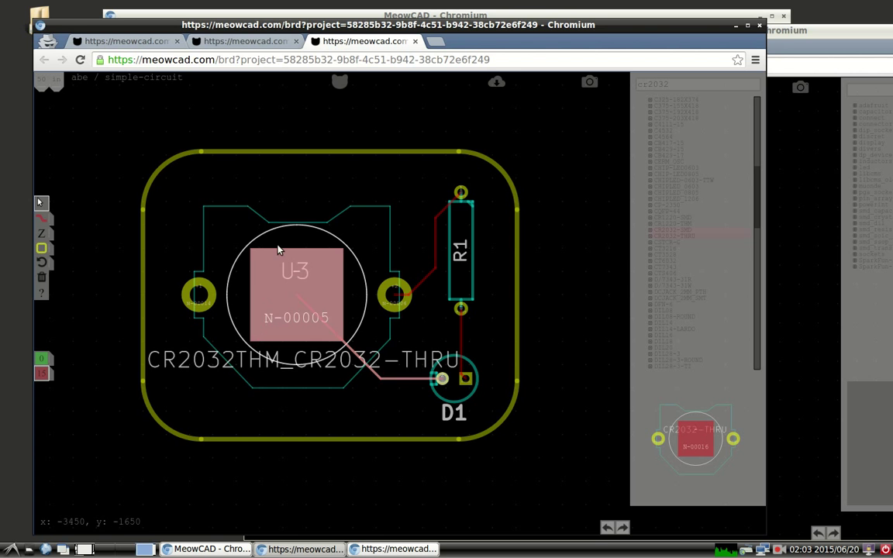
{"action": "left_click", "coordinate": [245, 41]}
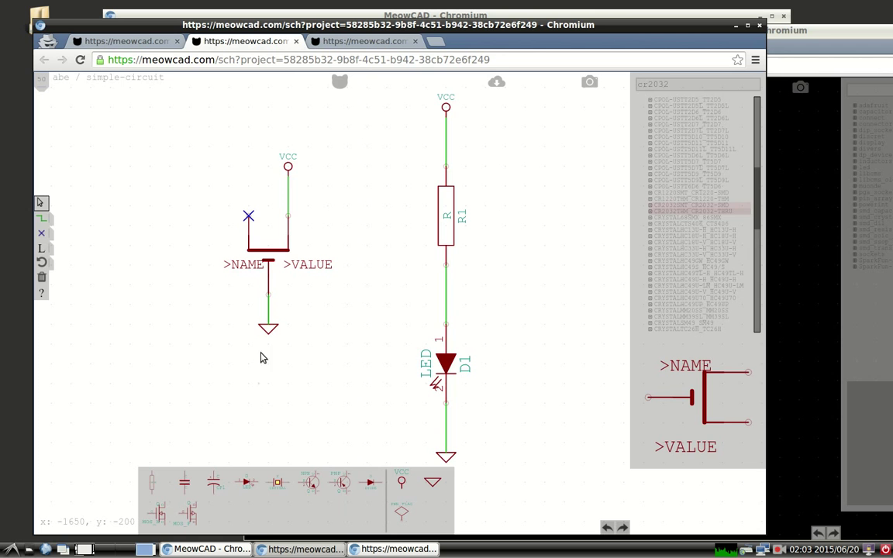
{"action": "left_click", "coordinate": [355, 42]}
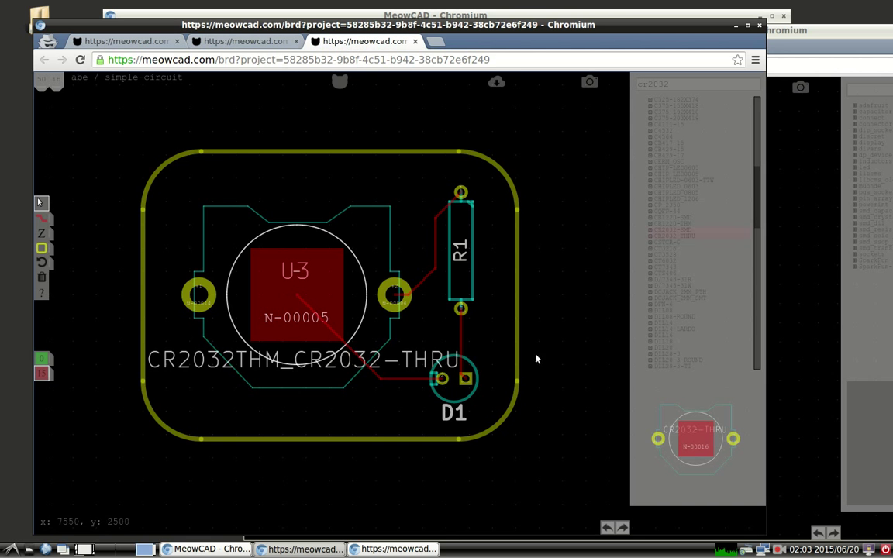
{"action": "left_click", "coordinate": [233, 42]}
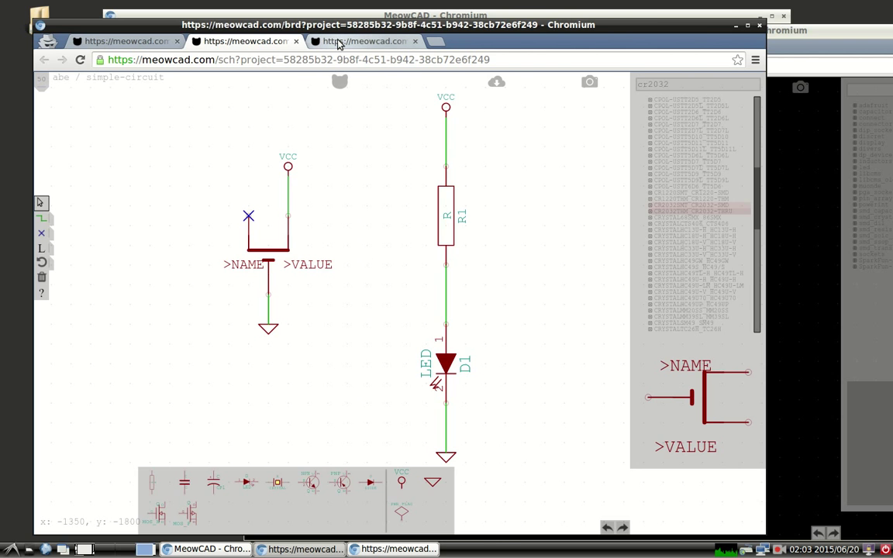
{"action": "left_click", "coordinate": [364, 41]}
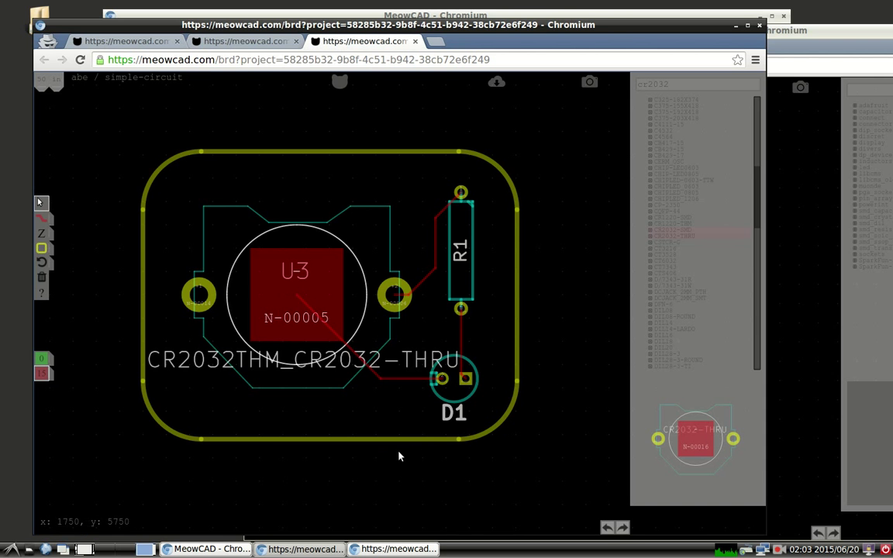
{"action": "left_click", "coordinate": [265, 45]}
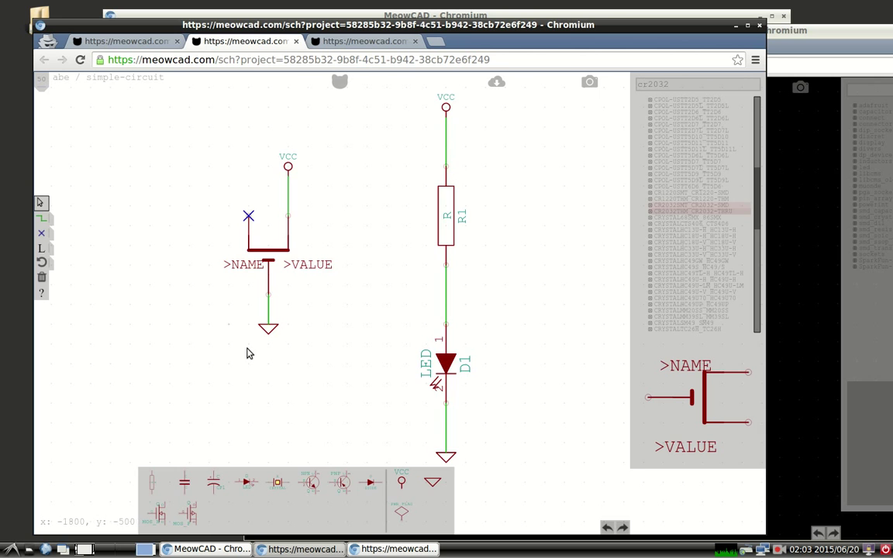
{"action": "left_click_drag", "start_coordinate": [359, 279], "coordinate": [424, 300]}
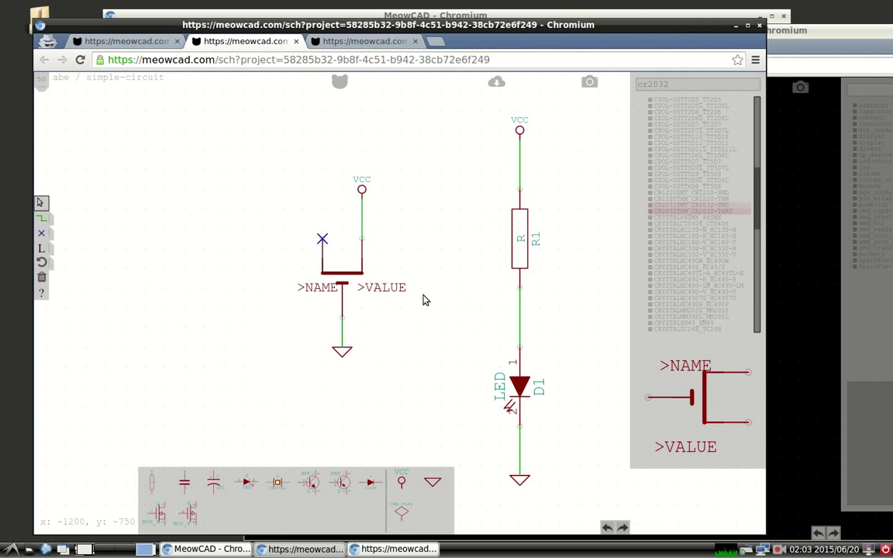
Step: Return to the MeowCAD homepage and log in with the account username and password
{"action": "left_click", "coordinate": [650, 16]}
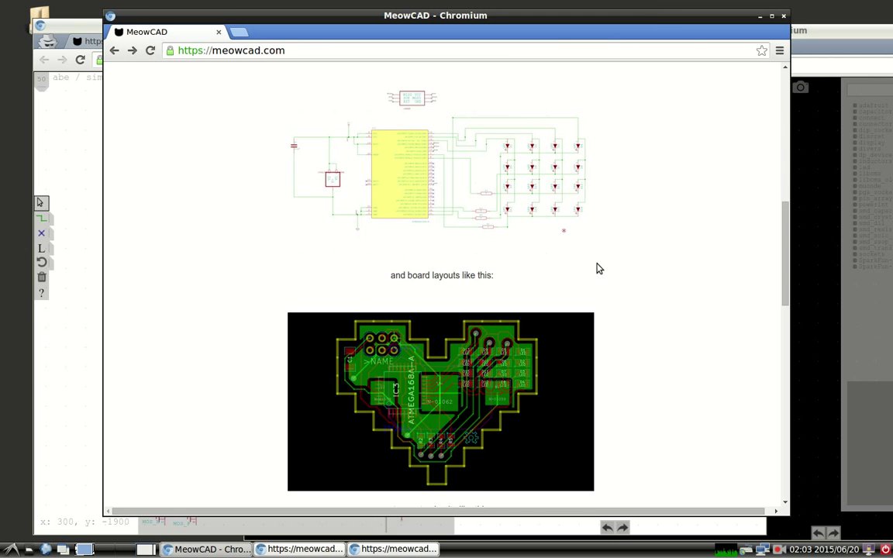
{"action": "scroll", "coordinate": [595, 291], "scroll_direction": "up", "scroll_amount": 10}
{"action": "left_click", "coordinate": [695, 77]}
{"action": "left_click", "coordinate": [339, 218]}
{"action": "type", "text": "abe"}
{"action": "key", "text": "Tab"}
{"action": "type", "text": "•••••••••••"}
{"action": "key", "text": "Return"}
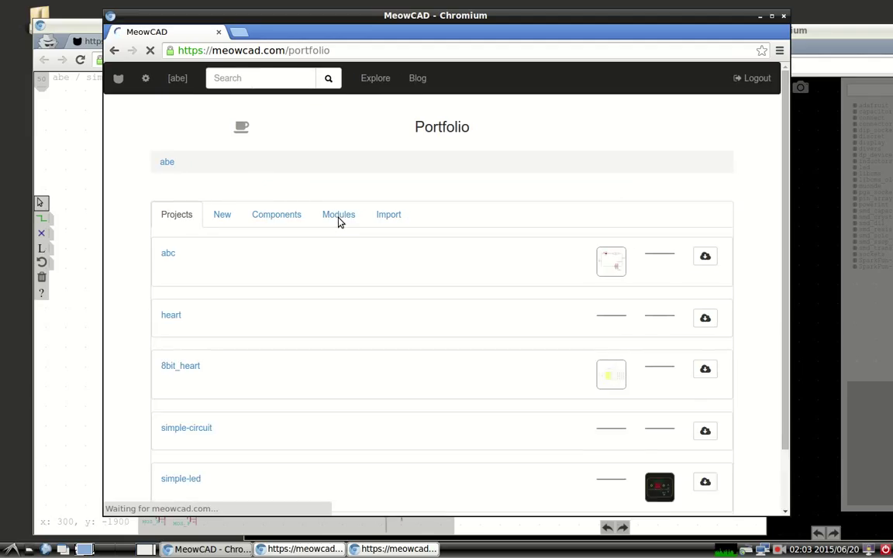
Step: Look over the portfolio's projects and create a new private project named simple-circuit-led
{"action": "scroll", "coordinate": [353, 267], "scroll_direction": "down", "scroll_amount": 3}
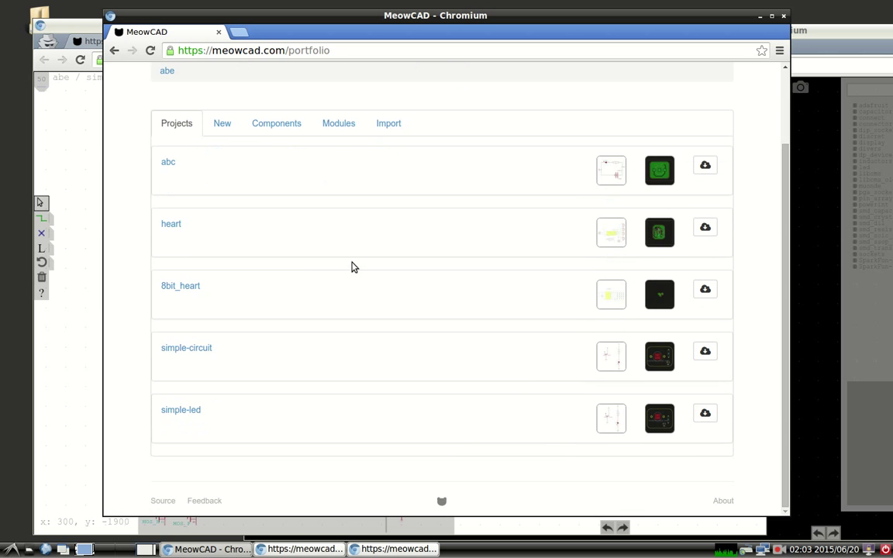
{"action": "scroll", "coordinate": [346, 258], "scroll_direction": "up", "scroll_amount": 3}
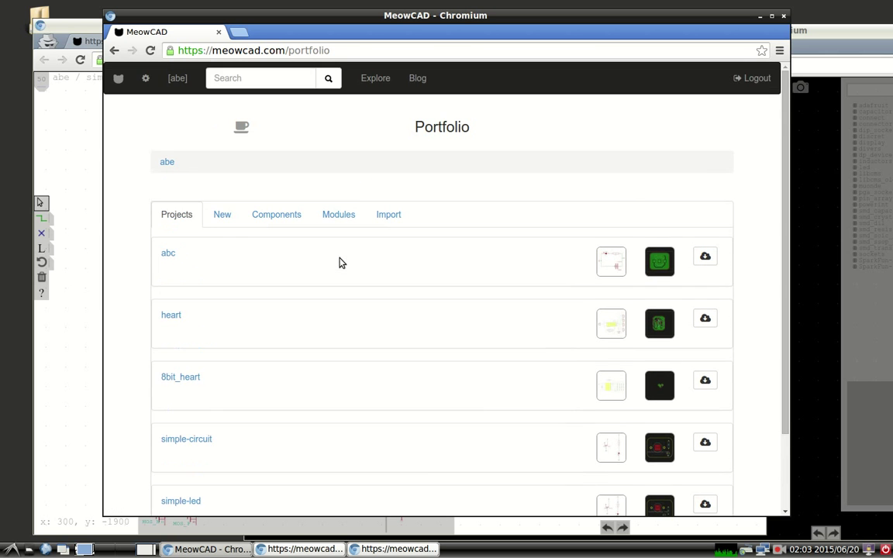
{"action": "left_click", "coordinate": [222, 214]}
{"action": "left_click", "coordinate": [200, 263]}
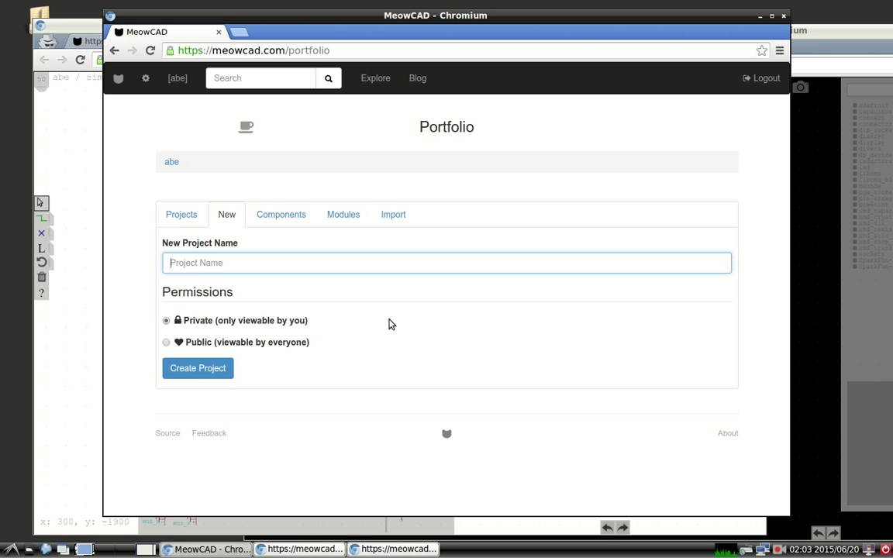
{"action": "type", "text": "l"}
{"action": "key", "text": "BackSpace"}
{"action": "type", "text": "simple-circuit-led"}
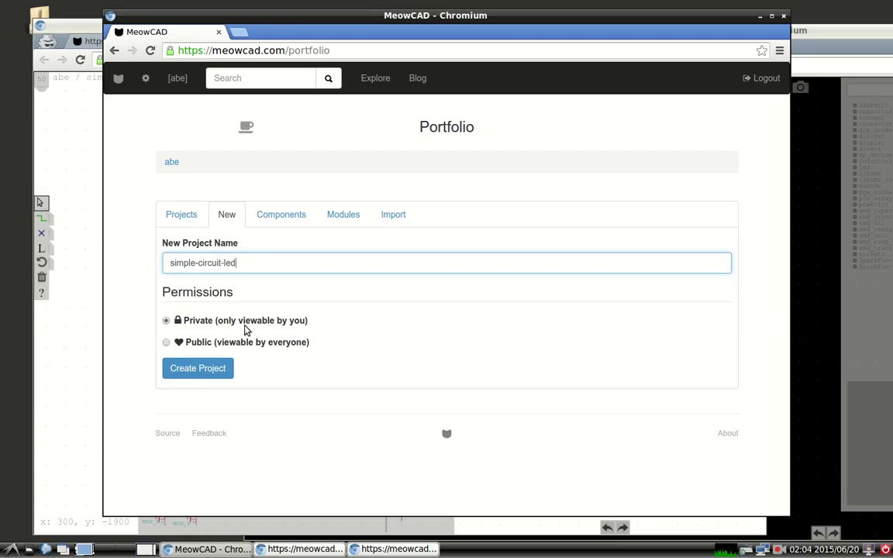
{"action": "left_click", "coordinate": [207, 367]}
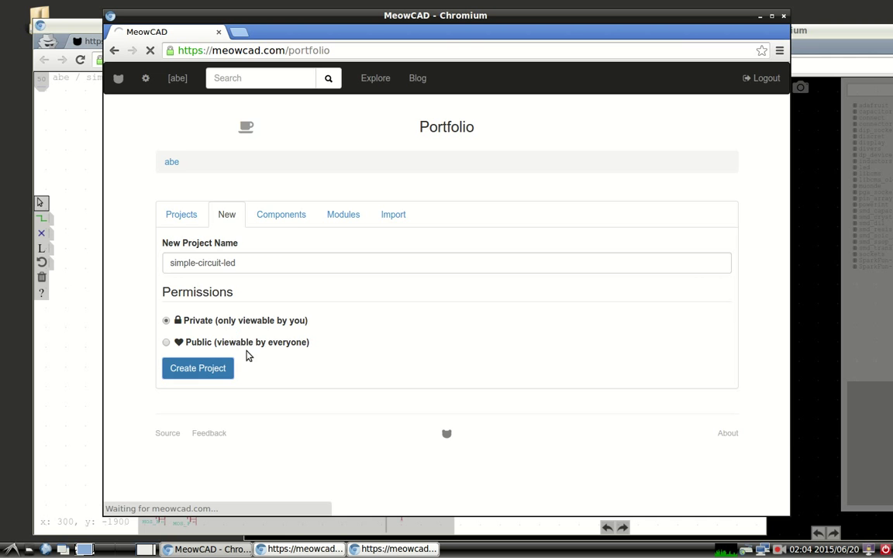
Step: Open the schematic of the simple-circuit-led project, then read and dismiss the editor's help screen
{"action": "scroll", "coordinate": [260, 355], "scroll_direction": "down", "scroll_amount": 4}
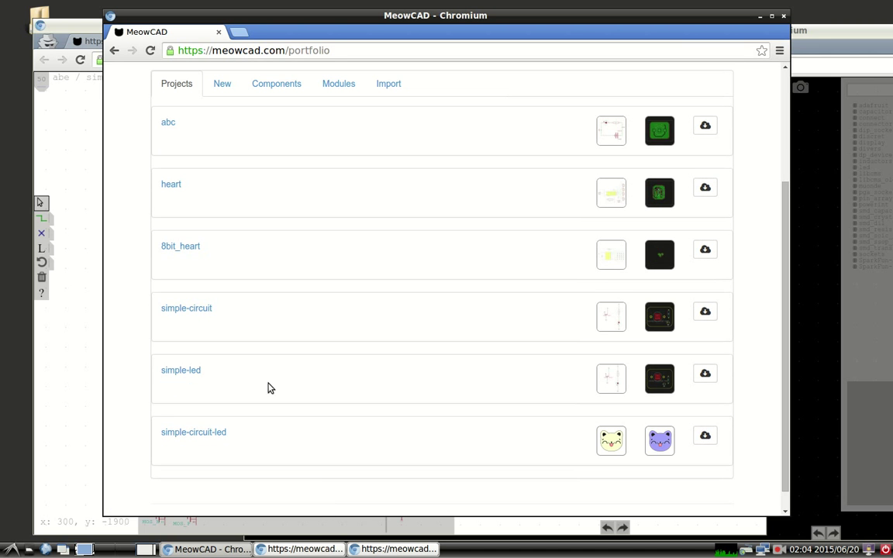
{"action": "left_click", "coordinate": [612, 444]}
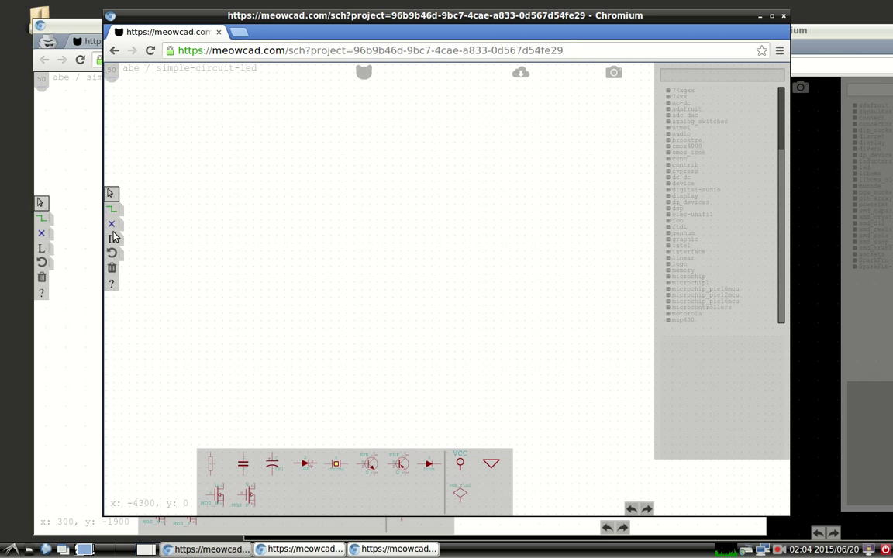
{"action": "left_click", "coordinate": [111, 284]}
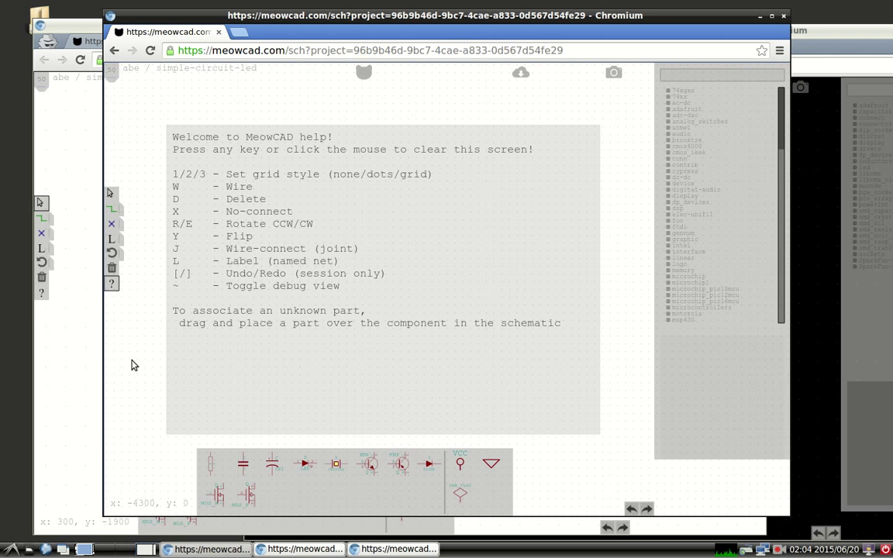
{"action": "left_click", "coordinate": [131, 327]}
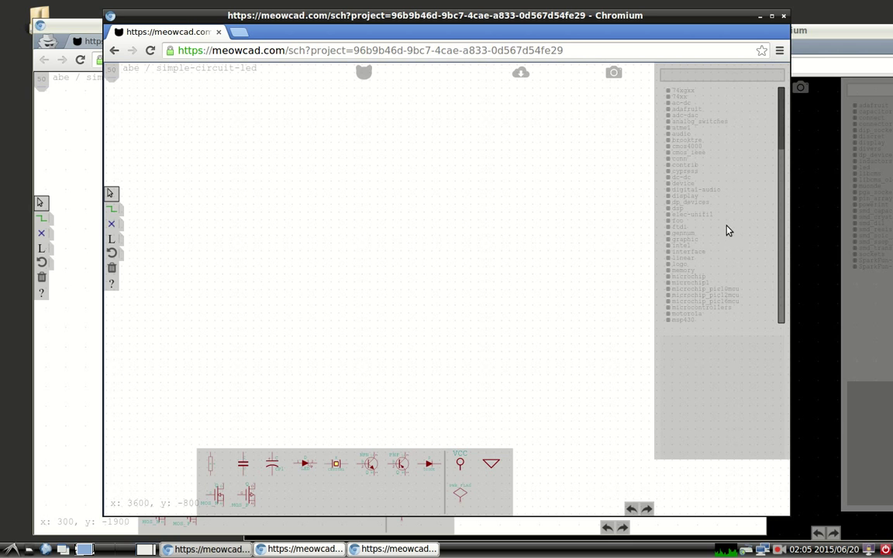
Step: Review the existing simple-circuit schematic as a reference, then bring the empty simple-circuit-led schematic window back into view
{"action": "mouse_move", "coordinate": [782, 121]}
{"action": "left_mouse_down"}
{"action": "mouse_move", "coordinate": [783, 310]}
{"action": "mouse_move", "coordinate": [782, 111]}
{"action": "left_mouse_up"}
{"action": "left_click_drag", "start_coordinate": [685, 80], "coordinate": [568, 234], "text": "alt"}
{"action": "left_click", "coordinate": [129, 309]}
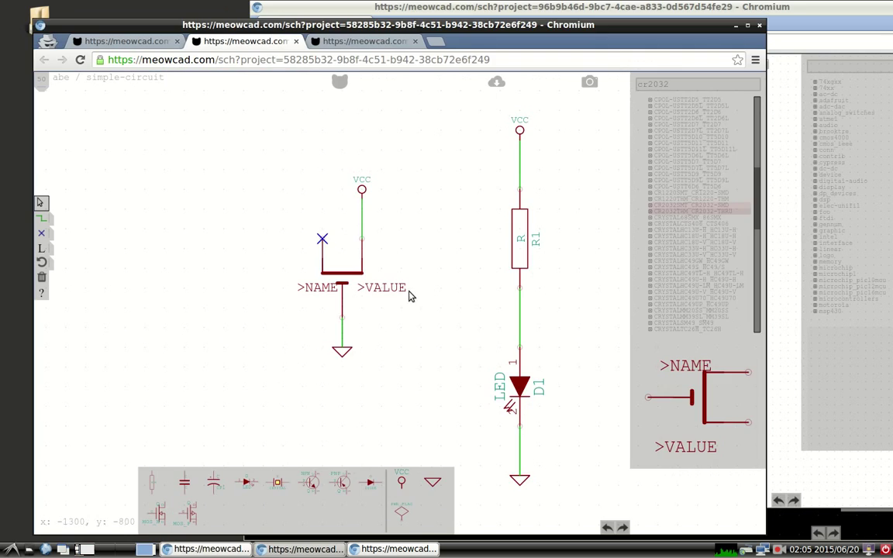
{"action": "left_click_drag", "start_coordinate": [453, 263], "coordinate": [407, 243]}
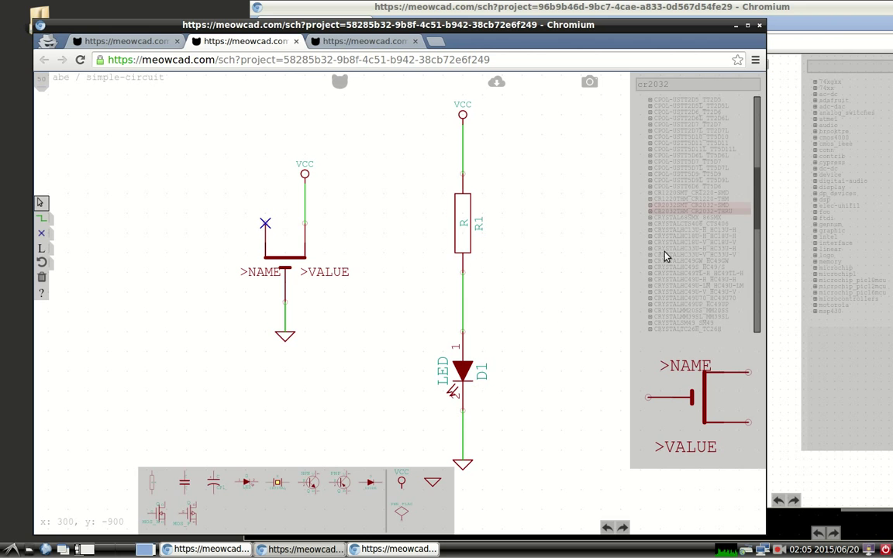
{"action": "left_click", "coordinate": [792, 203]}
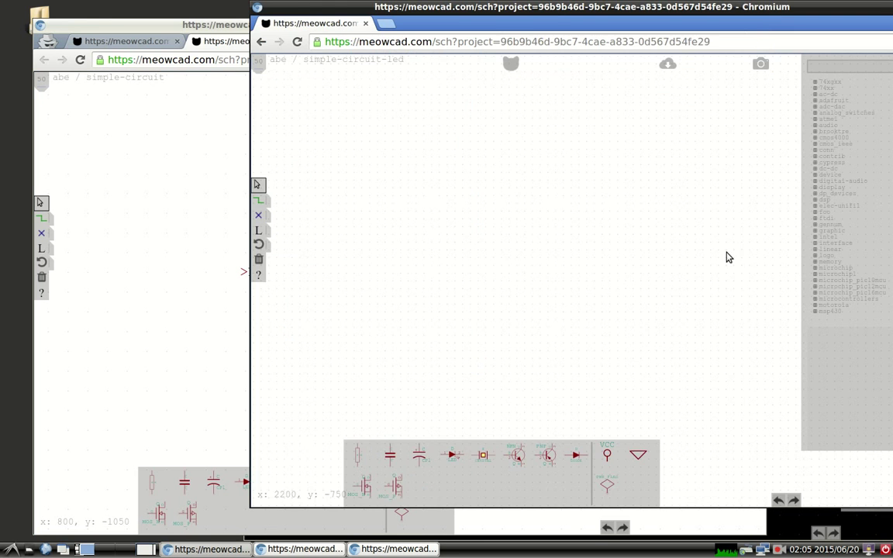
{"action": "left_click_drag", "start_coordinate": [707, 278], "coordinate": [577, 287], "text": "alt"}
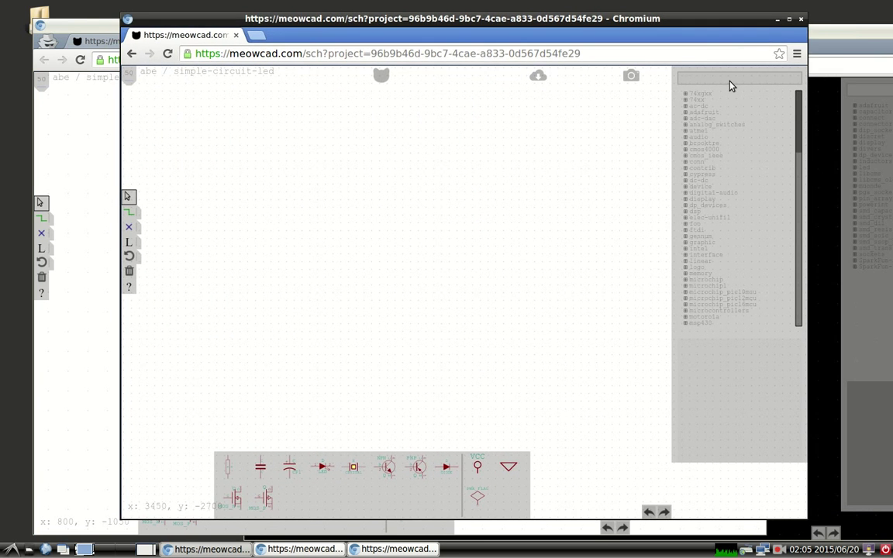
Step: Search the component library for cr2032 and place the CR2032THM_CR2032-THRU battery, rotated so its two paired pins point up
{"action": "type", "text": "cr2032"}
{"action": "left_click", "coordinate": [731, 115]}
{"action": "left_click_drag", "start_coordinate": [800, 115], "coordinate": [797, 181]}
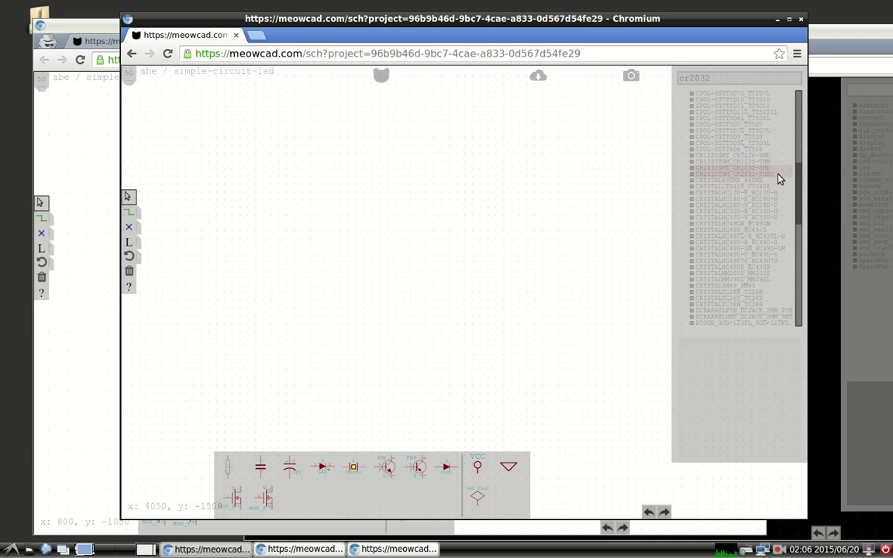
{"action": "left_click", "coordinate": [777, 174]}
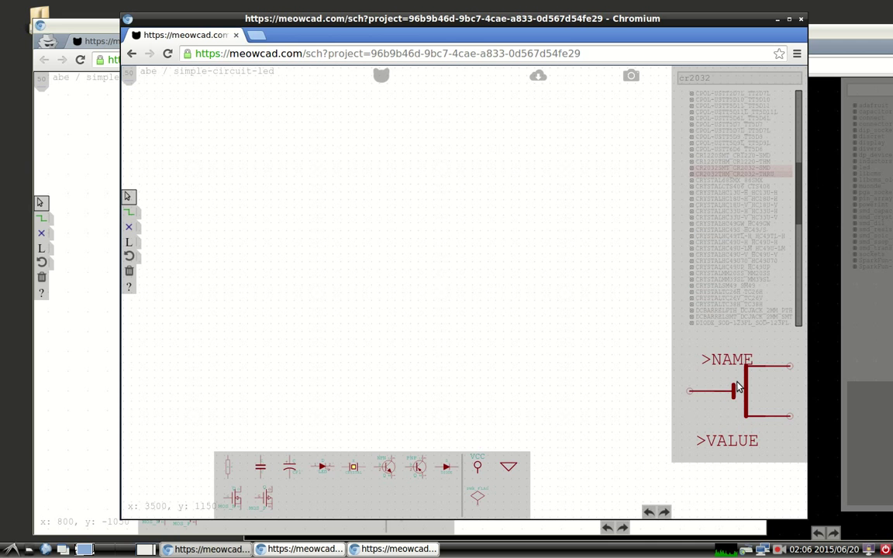
{"action": "left_click_drag", "start_coordinate": [721, 379], "coordinate": [330, 232]}
{"action": "key", "text": "r"}
{"action": "key", "text": "r"}
{"action": "key", "text": "r"}
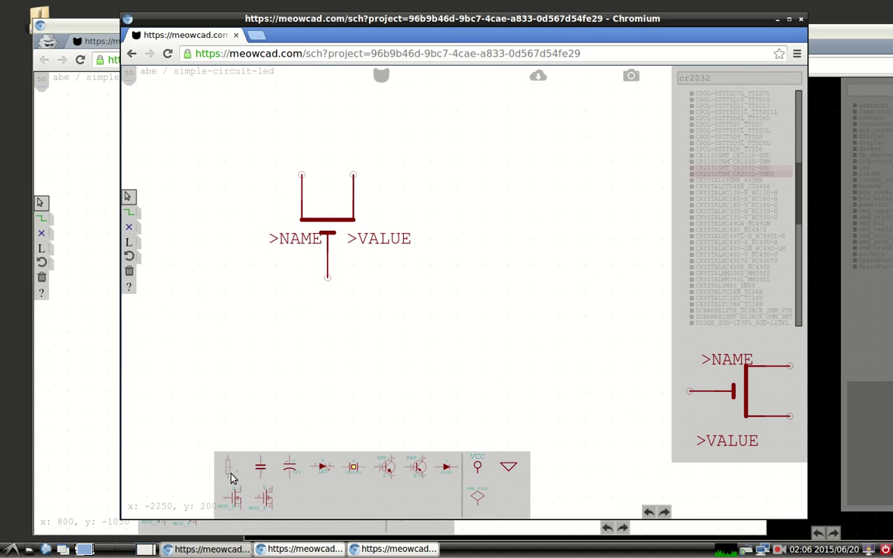
Step: Place a vertical resistor beside the battery and an LED below it, rotated to line up vertically with the resistor
{"action": "left_click_drag", "start_coordinate": [230, 468], "coordinate": [520, 186]}
{"action": "left_click_drag", "start_coordinate": [318, 469], "coordinate": [549, 372]}
{"action": "key", "text": "r"}
{"action": "scroll", "coordinate": [409, 349], "scroll_direction": "down", "scroll_amount": 3}
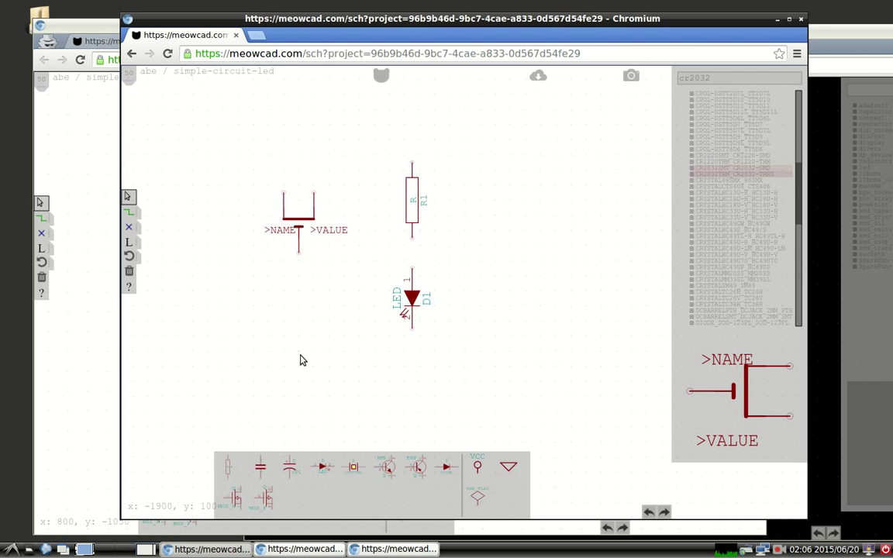
Step: Add ground symbols below the battery and the LED, and VCC symbols above the resistor and the battery's upper-right pin
{"action": "left_click_drag", "start_coordinate": [508, 466], "coordinate": [299, 294]}
{"action": "left_click_drag", "start_coordinate": [425, 397], "coordinate": [410, 361]}
{"action": "left_click_drag", "start_coordinate": [478, 467], "coordinate": [411, 122]}
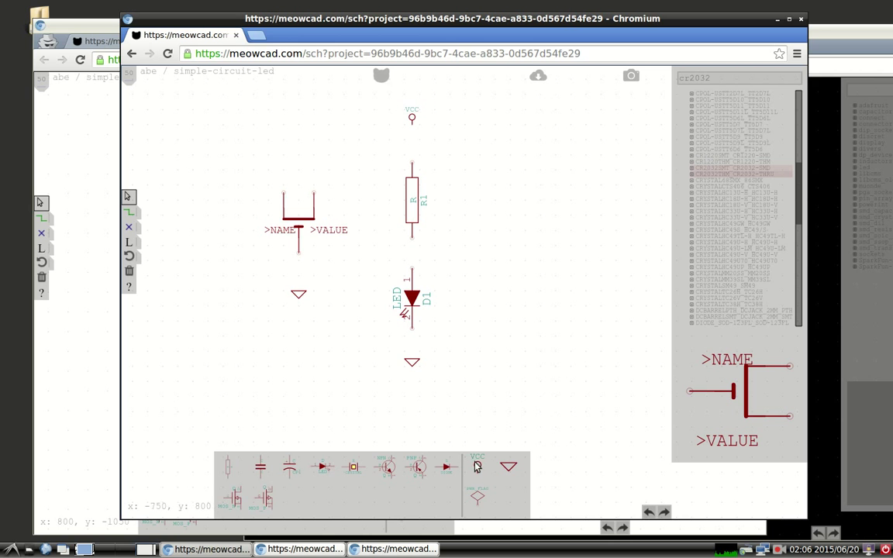
{"action": "left_click_drag", "start_coordinate": [478, 466], "coordinate": [316, 142]}
Step: Mark the battery's unused upper-left pin with a no-connect
{"action": "scroll", "coordinate": [286, 203], "scroll_direction": "up", "scroll_amount": 2}
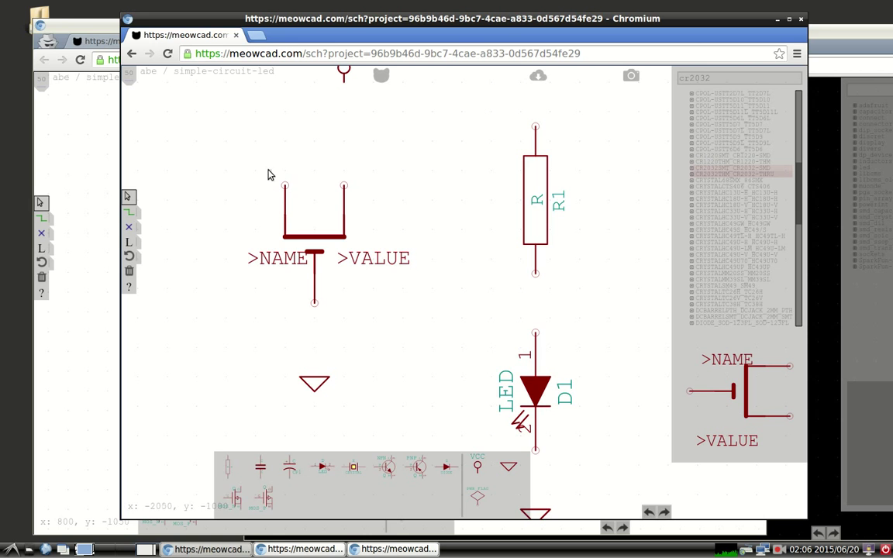
{"action": "left_click", "coordinate": [129, 228]}
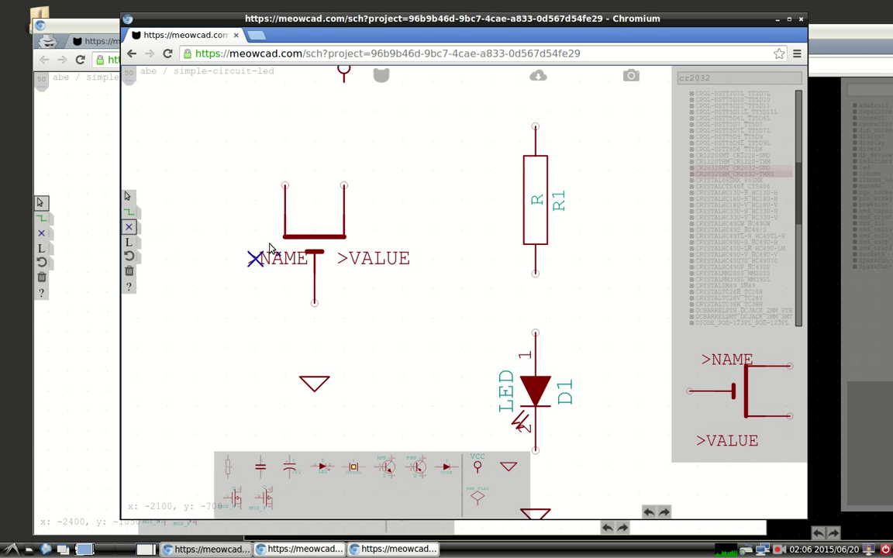
{"action": "left_click", "coordinate": [285, 186]}
{"action": "scroll", "coordinate": [413, 186], "scroll_direction": "down", "scroll_amount": 2}
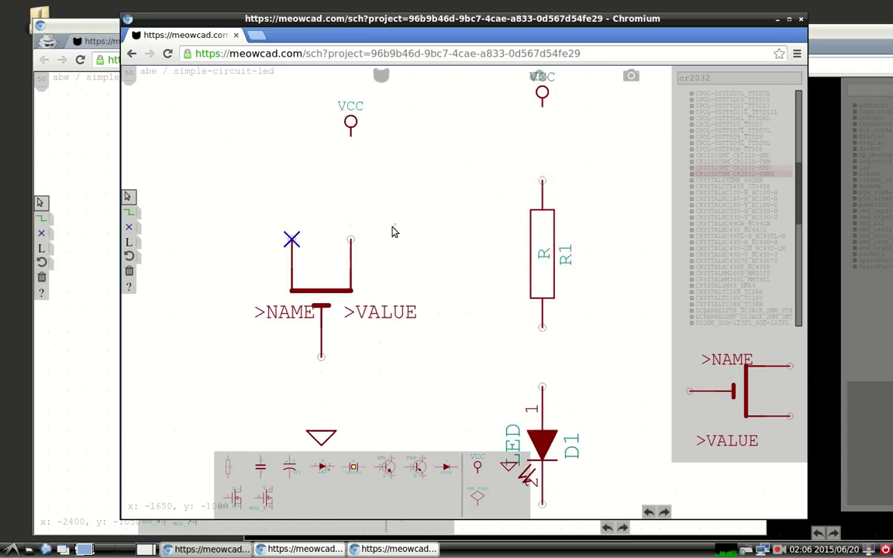
Step: Wire the battery's upper-right pin to the VCC symbol above it and its lower pin to the ground symbol
{"action": "scroll", "coordinate": [393, 231], "scroll_direction": "down", "scroll_amount": 1}
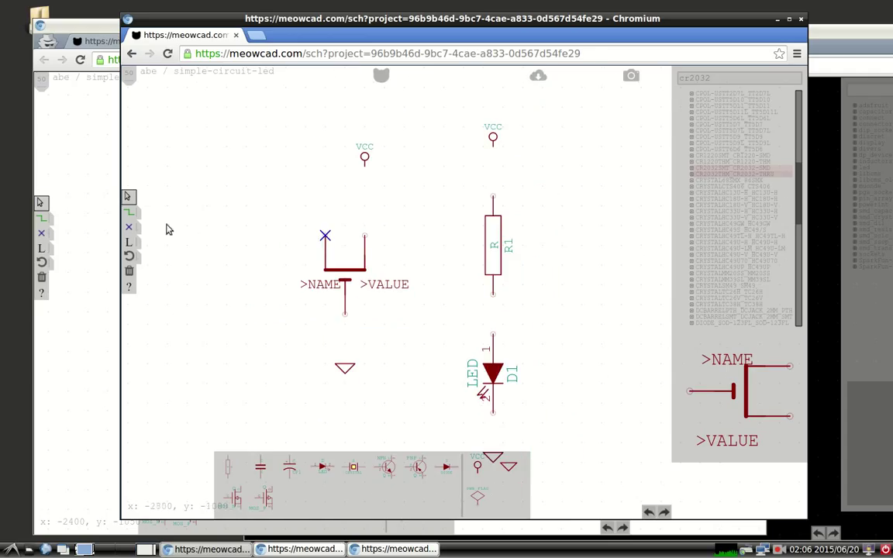
{"action": "left_click", "coordinate": [129, 213]}
{"action": "left_click", "coordinate": [364, 235]}
{"action": "left_click", "coordinate": [365, 156]}
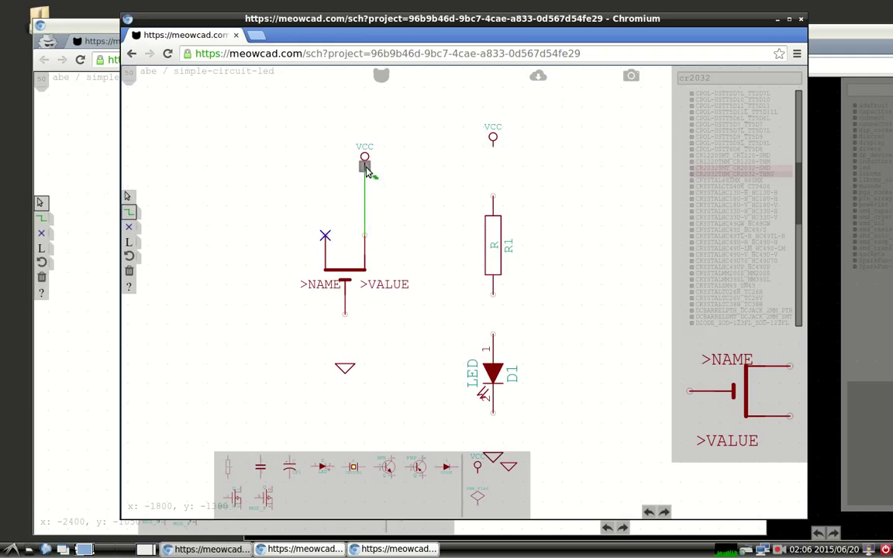
{"action": "left_click", "coordinate": [130, 214]}
{"action": "left_click", "coordinate": [345, 314]}
{"action": "left_click", "coordinate": [345, 366]}
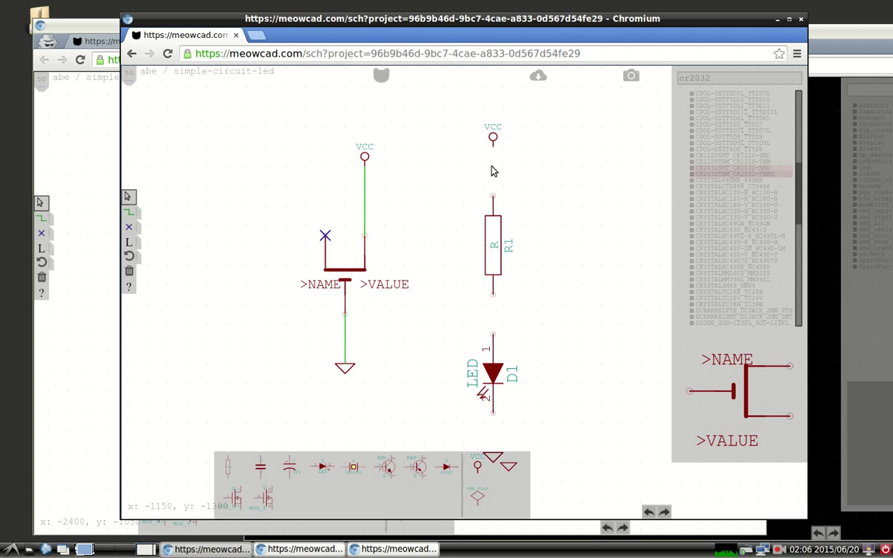
Step: Wire the second branch in series from VCC through resistor R1 and LED D1 down to its ground symbol
{"action": "left_click", "coordinate": [493, 138]}
{"action": "left_click", "coordinate": [493, 197]}
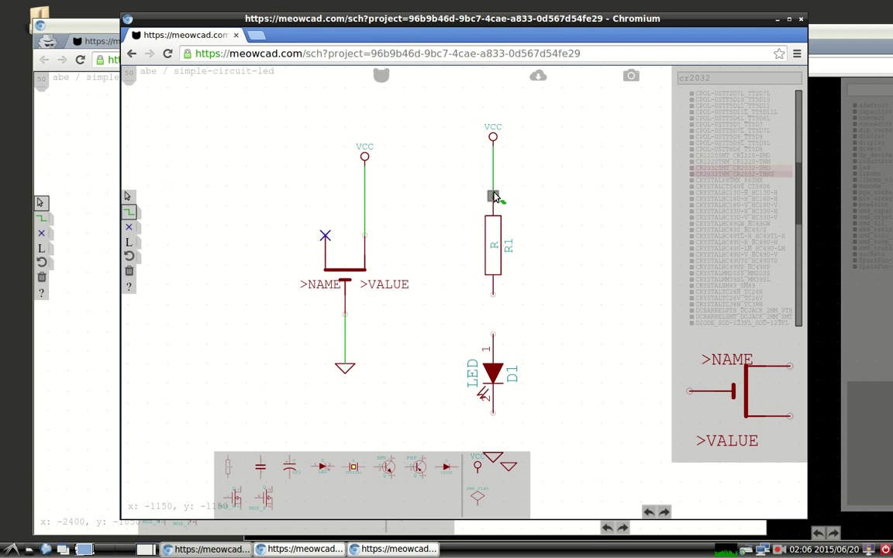
{"action": "left_click", "coordinate": [493, 295]}
{"action": "left_click", "coordinate": [493, 339]}
{"action": "middle_click_drag", "start_coordinate": [527, 436], "coordinate": [513, 374]}
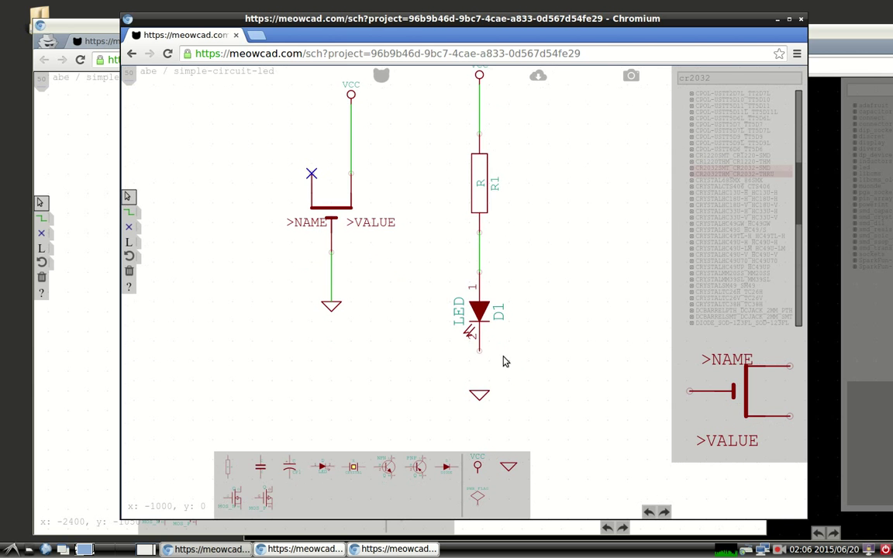
{"action": "left_click", "coordinate": [479, 352]}
{"action": "left_click", "coordinate": [480, 393]}
{"action": "scroll", "coordinate": [367, 343], "scroll_direction": "down", "scroll_amount": 2}
{"action": "scroll", "coordinate": [393, 299], "scroll_direction": "up", "scroll_amount": 2}
{"action": "scroll", "coordinate": [393, 236], "scroll_direction": "up", "scroll_amount": 2}
{"action": "middle_click_drag", "start_coordinate": [392, 236], "coordinate": [394, 240]}
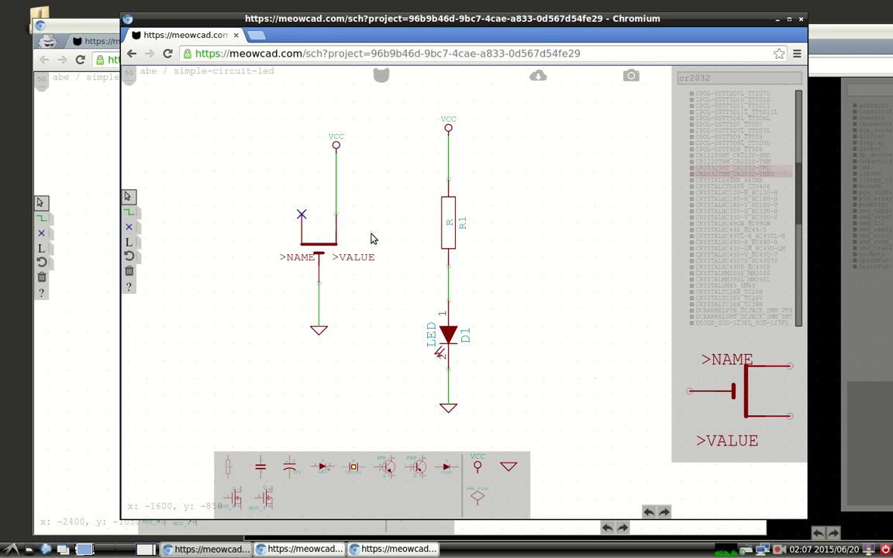
Step: Open the board layout of simple-circuit-led from the portfolio's project list
{"action": "left_click_drag", "start_coordinate": [373, 237], "coordinate": [327, 236], "text": "alt"}
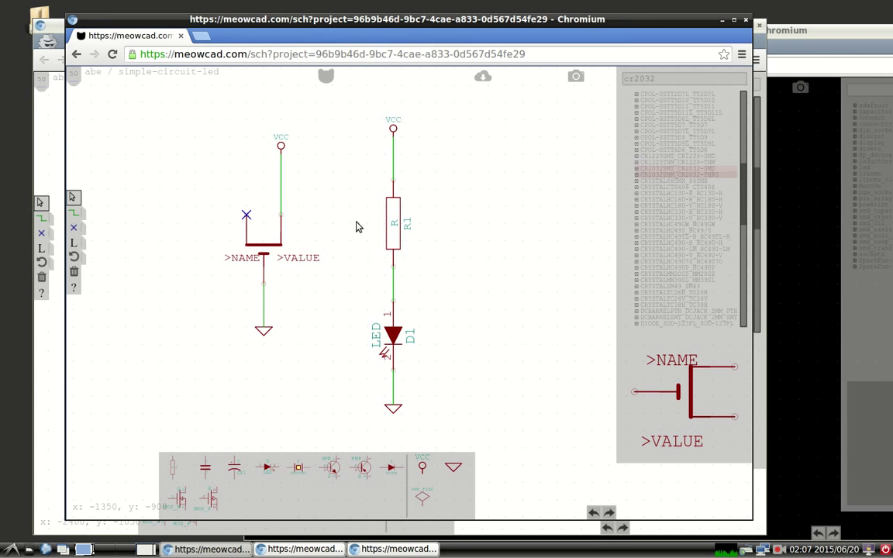
{"action": "left_click", "coordinate": [326, 75]}
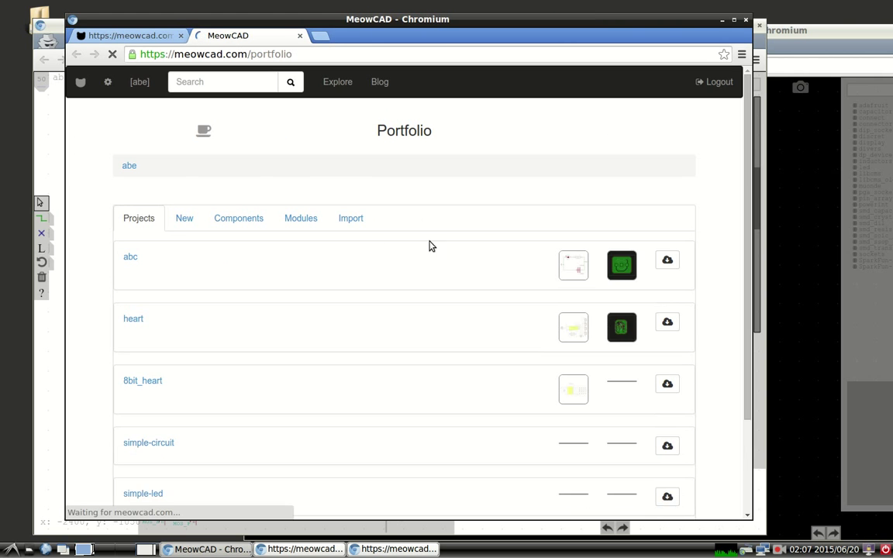
{"action": "scroll", "coordinate": [481, 243], "scroll_direction": "down", "scroll_amount": 3}
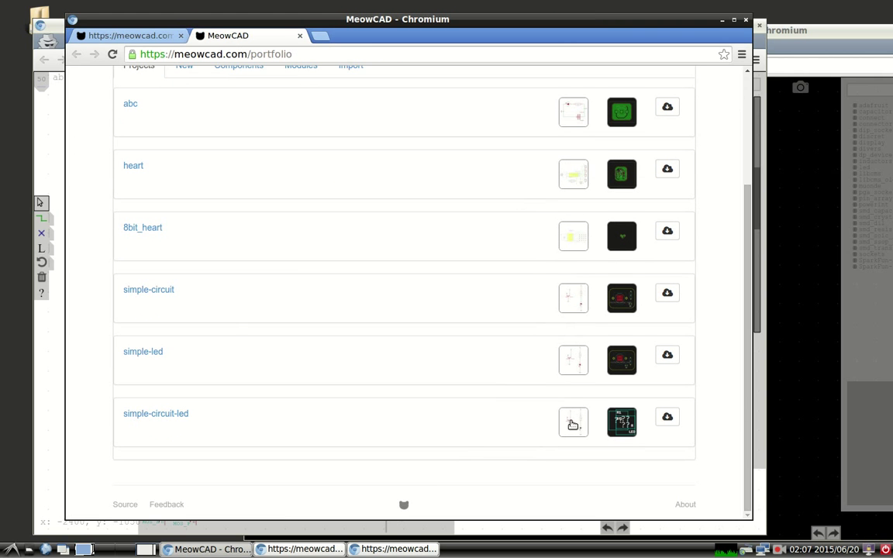
{"action": "left_click", "coordinate": [630, 422]}
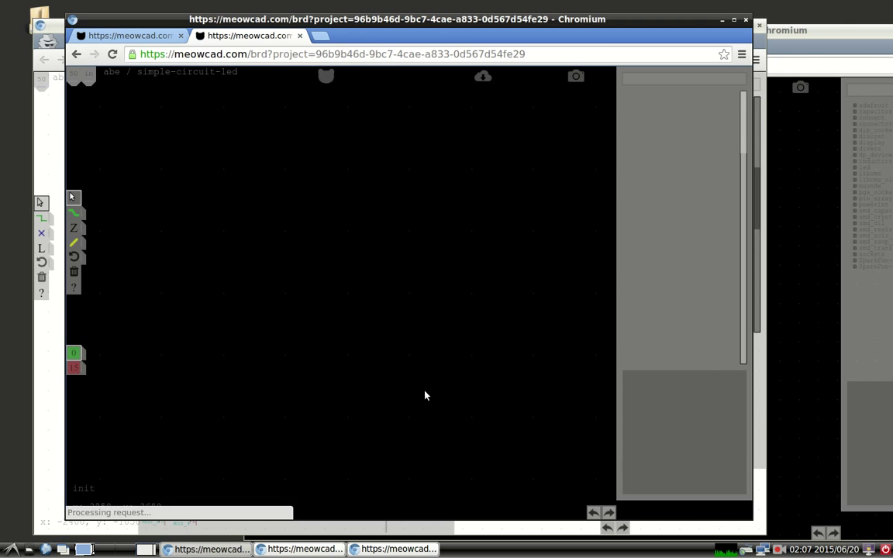
Step: Pull the overlapping placeholder modules apart, with the unnamed battery module upper left, R1 upper right and D1 below
{"action": "scroll", "coordinate": [379, 319], "scroll_direction": "down", "scroll_amount": 2}
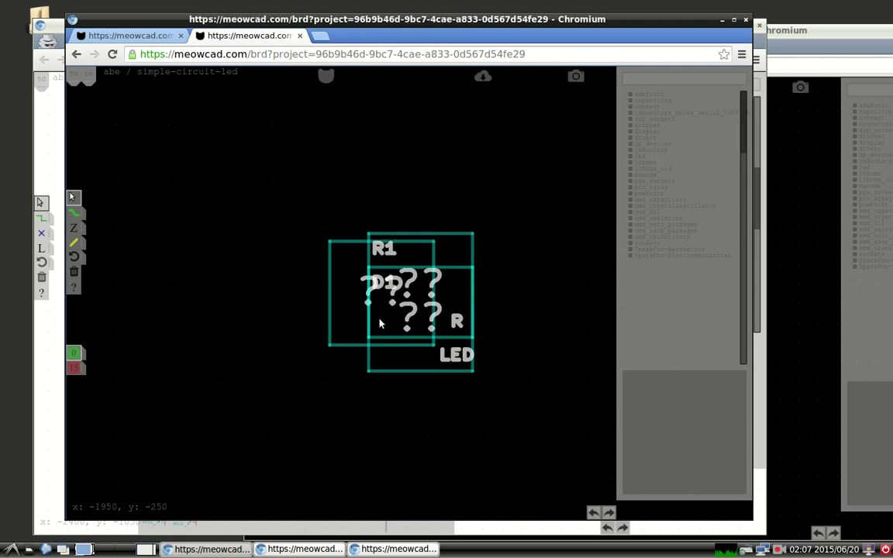
{"action": "left_click_drag", "start_coordinate": [379, 318], "coordinate": [428, 288]}
{"action": "left_click_drag", "start_coordinate": [381, 232], "coordinate": [209, 171]}
{"action": "left_click_drag", "start_coordinate": [477, 294], "coordinate": [480, 231]}
{"action": "left_click_drag", "start_coordinate": [483, 319], "coordinate": [346, 452]}
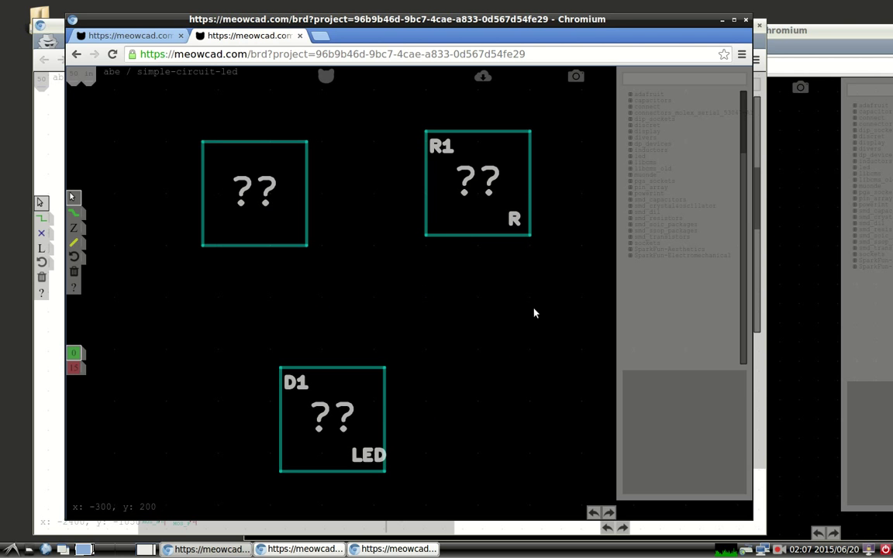
Step: Compare the board with the schematic and space the three placeholder modules farther apart to make room for the real footprints
{"action": "left_click", "coordinate": [139, 39]}
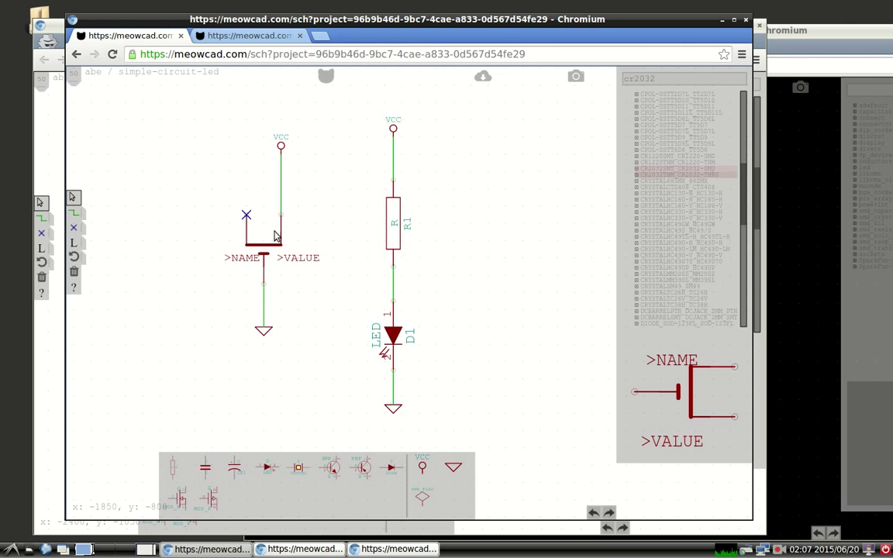
{"action": "left_click", "coordinate": [230, 38]}
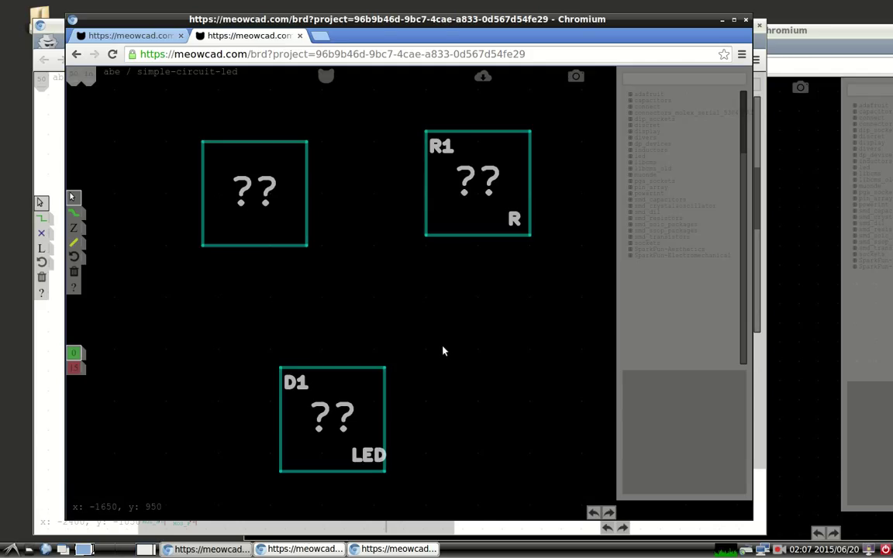
{"action": "scroll", "coordinate": [377, 297], "scroll_direction": "down", "scroll_amount": 2}
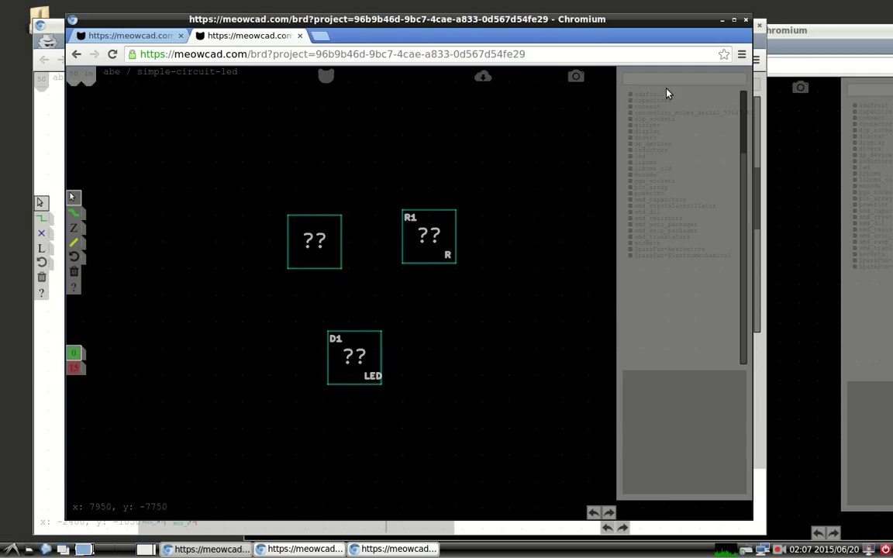
{"action": "left_click_drag", "start_coordinate": [312, 249], "coordinate": [190, 173]}
{"action": "left_click_drag", "start_coordinate": [242, 246], "coordinate": [355, 314]}
{"action": "left_click_drag", "start_coordinate": [448, 413], "coordinate": [394, 467]}
{"action": "left_click_drag", "start_coordinate": [505, 277], "coordinate": [563, 215]}
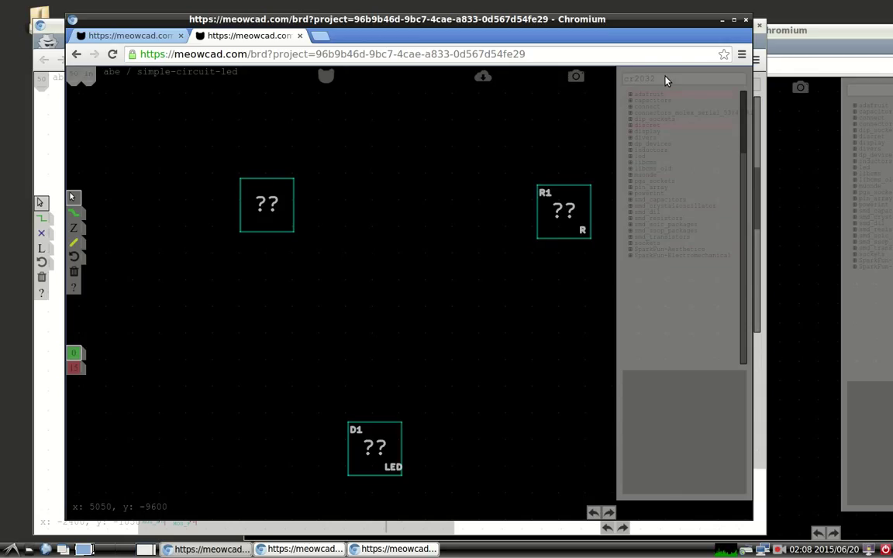
Step: Search the footprint library for cr2032 and place CR2032-THRU over the unnamed battery placeholder
{"action": "left_click", "coordinate": [667, 95]}
{"action": "left_click_drag", "start_coordinate": [745, 136], "coordinate": [743, 198]}
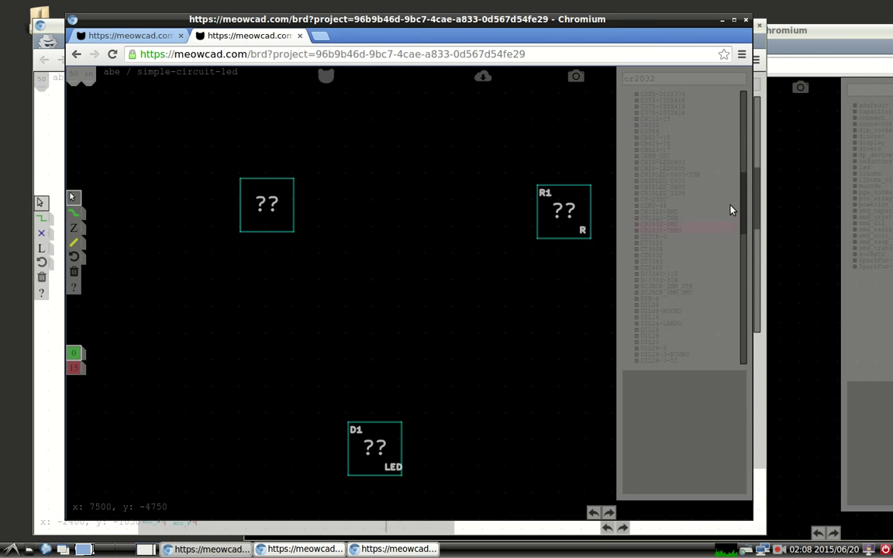
{"action": "left_click", "coordinate": [677, 232]}
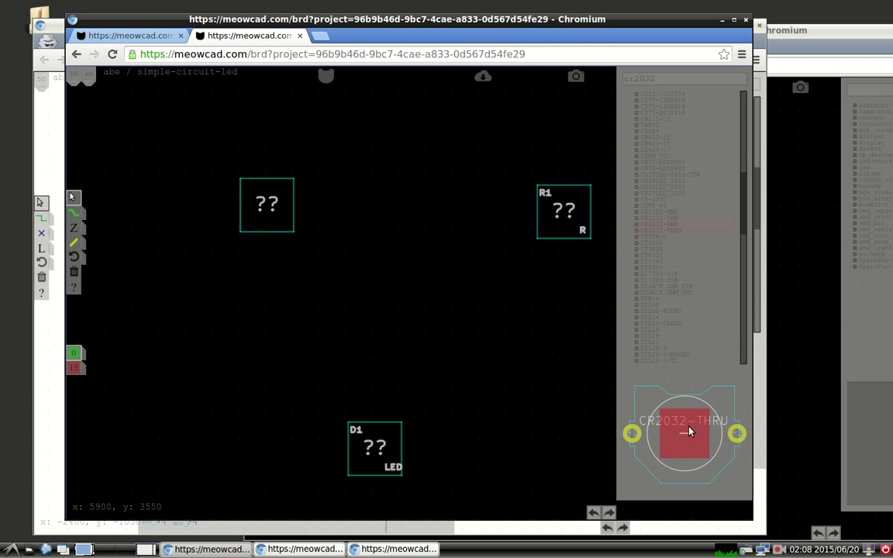
{"action": "left_click_drag", "start_coordinate": [689, 431], "coordinate": [271, 214]}
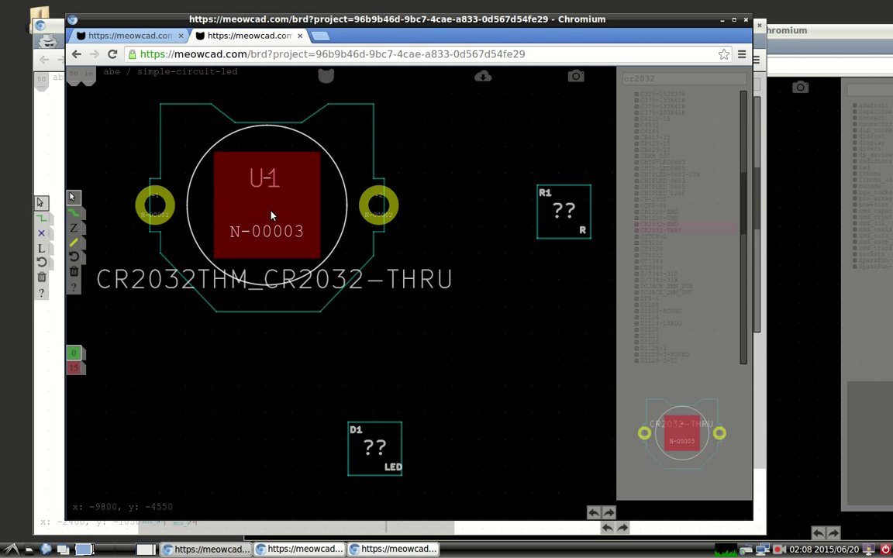
Step: Clear the library search and place the R5 through-hole resistor footprint over the R1 placeholder
{"action": "scroll", "coordinate": [318, 276], "scroll_direction": "down", "scroll_amount": 2}
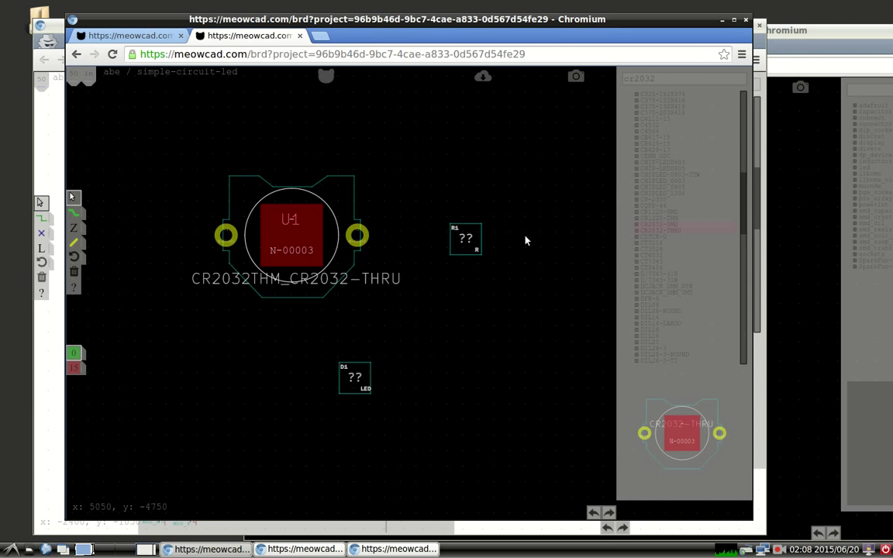
{"action": "left_click_drag", "start_coordinate": [743, 203], "coordinate": [644, 109]}
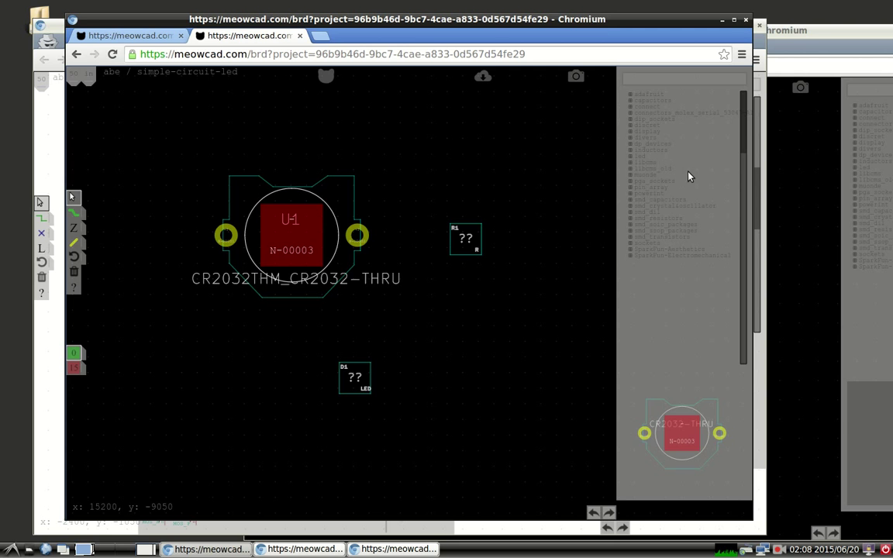
{"action": "left_click", "coordinate": [660, 125]}
{"action": "left_click_drag", "start_coordinate": [746, 140], "coordinate": [741, 234]}
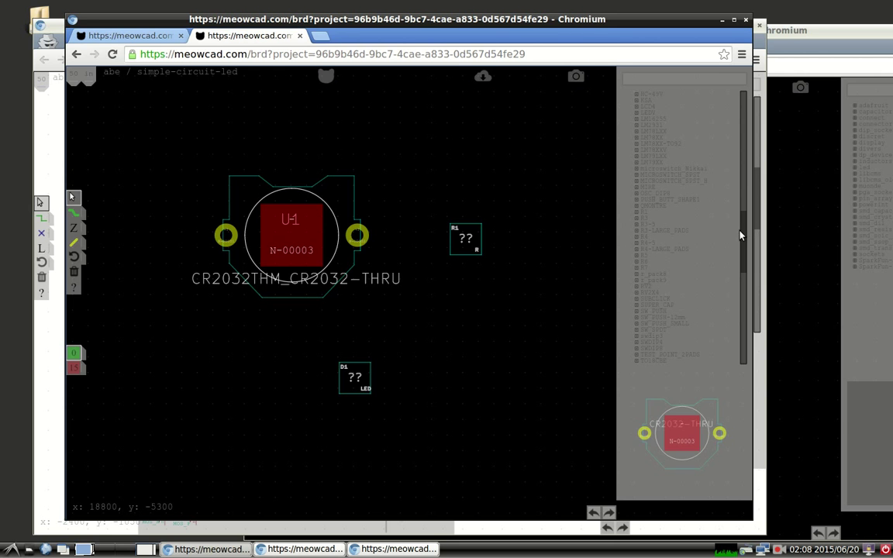
{"action": "left_click", "coordinate": [650, 259]}
{"action": "left_click_drag", "start_coordinate": [705, 444], "coordinate": [473, 248]}
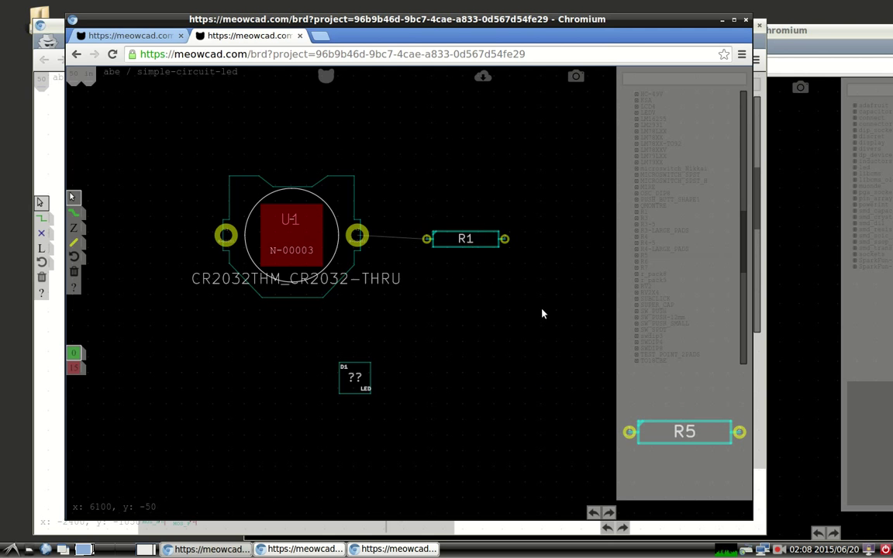
Step: Find the LEDV footprint in the library and place it over the D1 placeholder
{"action": "scroll", "coordinate": [655, 256], "scroll_direction": "up", "scroll_amount": 3}
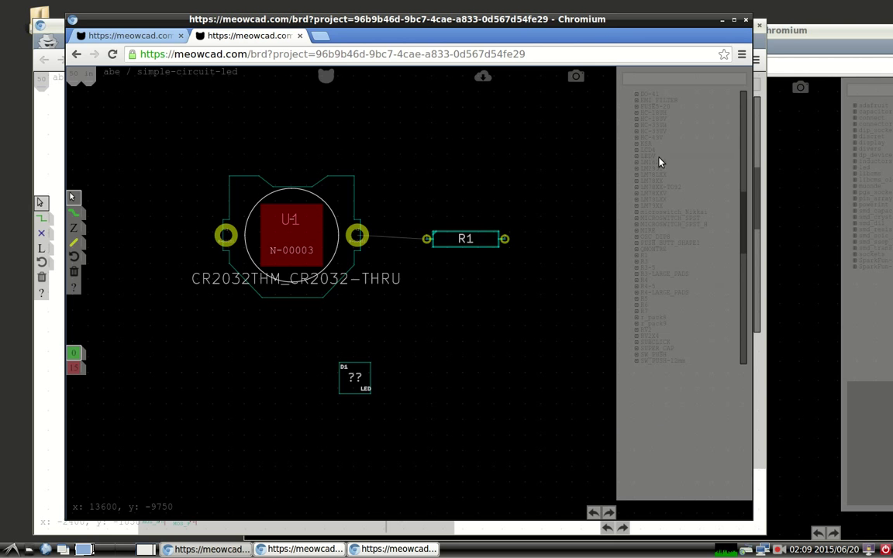
{"action": "left_click", "coordinate": [659, 162]}
{"action": "left_click_drag", "start_coordinate": [682, 415], "coordinate": [335, 378]}
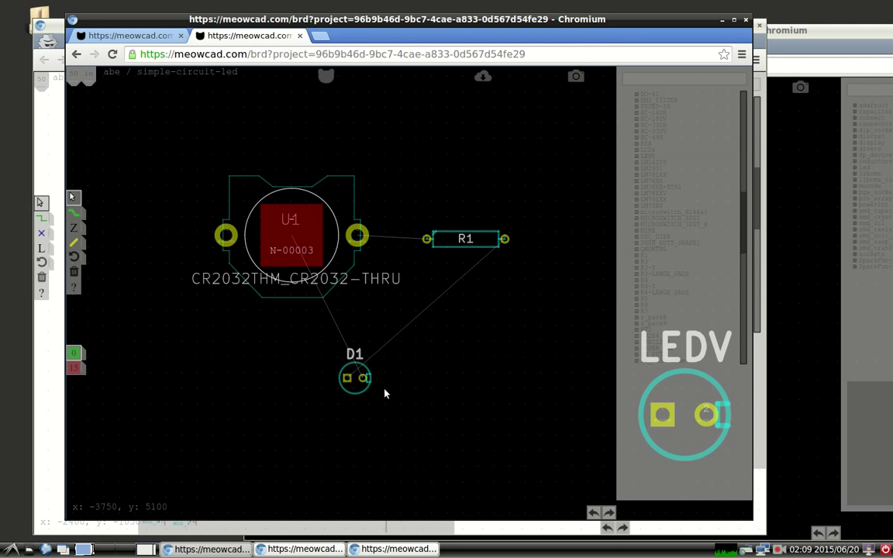
Step: Rotate D1 by 180 degrees and R1 to vertical, and move both close to the battery with D1 below R1
{"action": "key", "text": "r"}
{"action": "key", "text": "r"}
{"action": "left_click_drag", "start_coordinate": [361, 378], "coordinate": [422, 331]}
{"action": "left_click_drag", "start_coordinate": [459, 244], "coordinate": [425, 194]}
{"action": "key", "text": "r"}
{"action": "key", "text": "r"}
{"action": "key", "text": "r"}
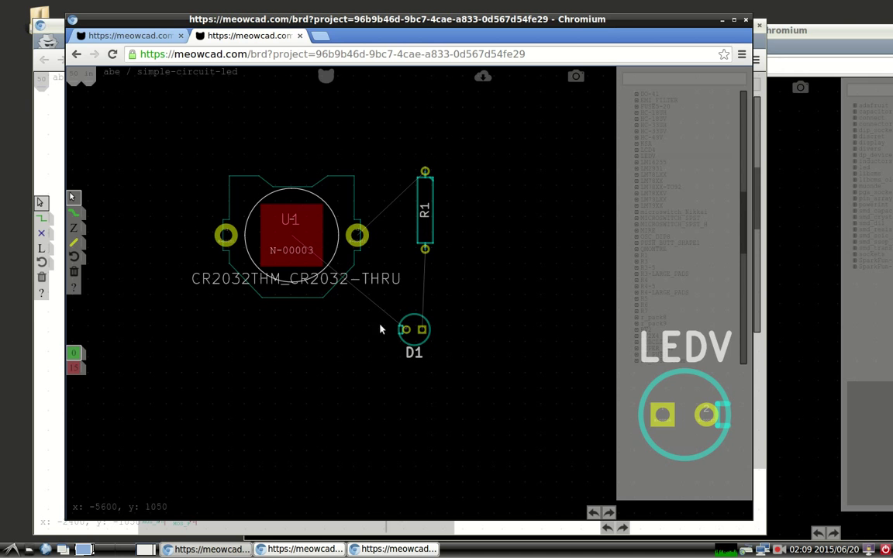
{"action": "left_click_drag", "start_coordinate": [422, 343], "coordinate": [387, 331]}
{"action": "left_click_drag", "start_coordinate": [425, 213], "coordinate": [405, 234]}
Step: On layer 15, route traces from the battery's right pad to R1's upper pad and from R1's lower pad to D1's square pad
{"action": "scroll", "coordinate": [358, 285], "scroll_direction": "up", "scroll_amount": 3}
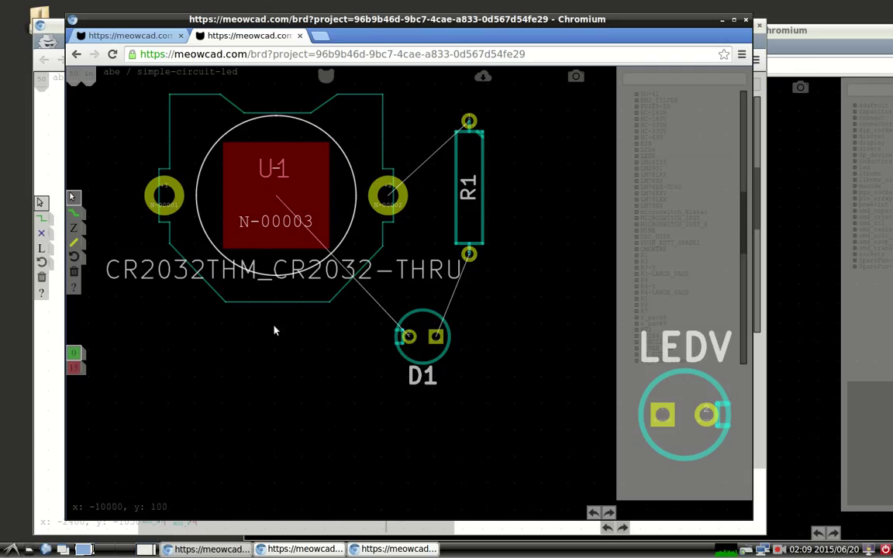
{"action": "left_click", "coordinate": [75, 370]}
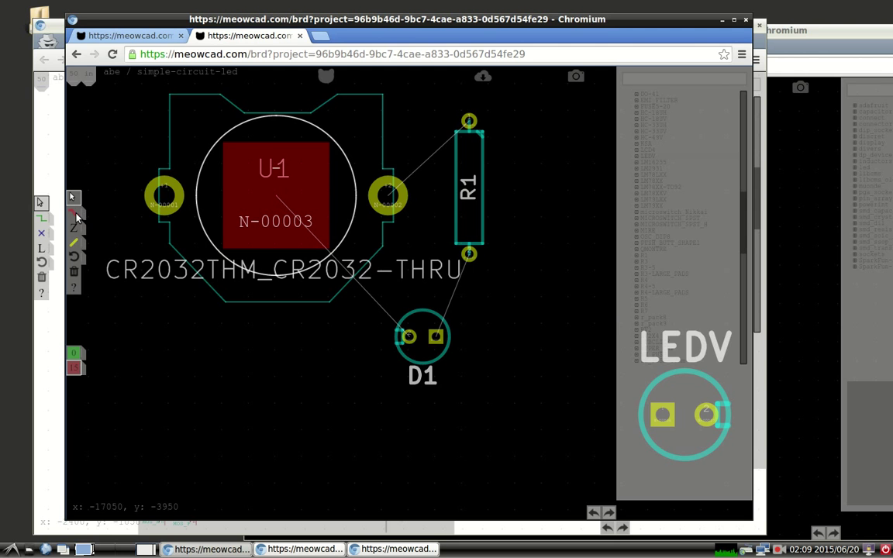
{"action": "left_click", "coordinate": [75, 213]}
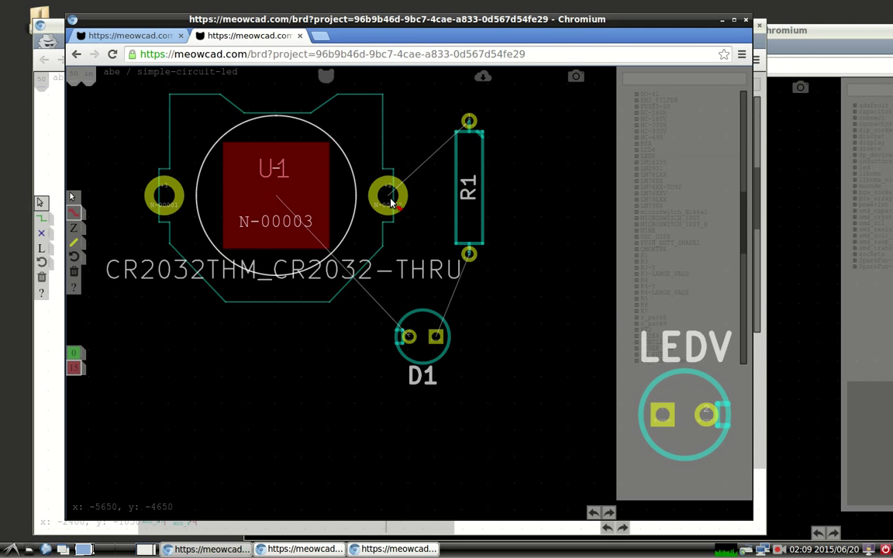
{"action": "left_click", "coordinate": [388, 194]}
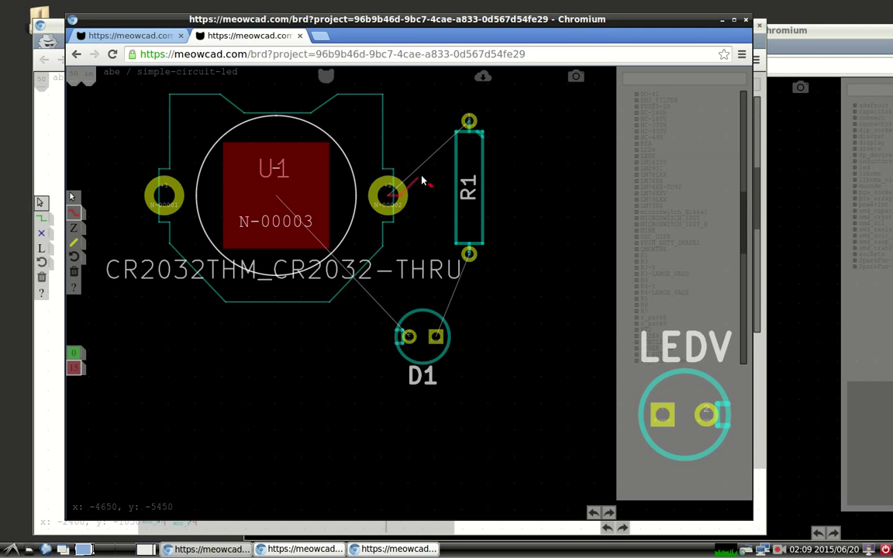
{"action": "left_click", "coordinate": [456, 134]}
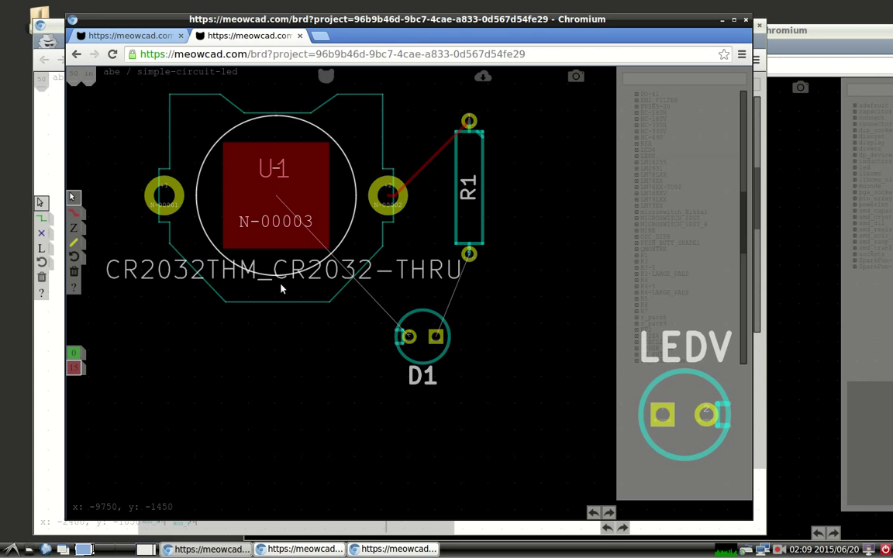
{"action": "left_click", "coordinate": [469, 254]}
{"action": "left_click", "coordinate": [437, 338]}
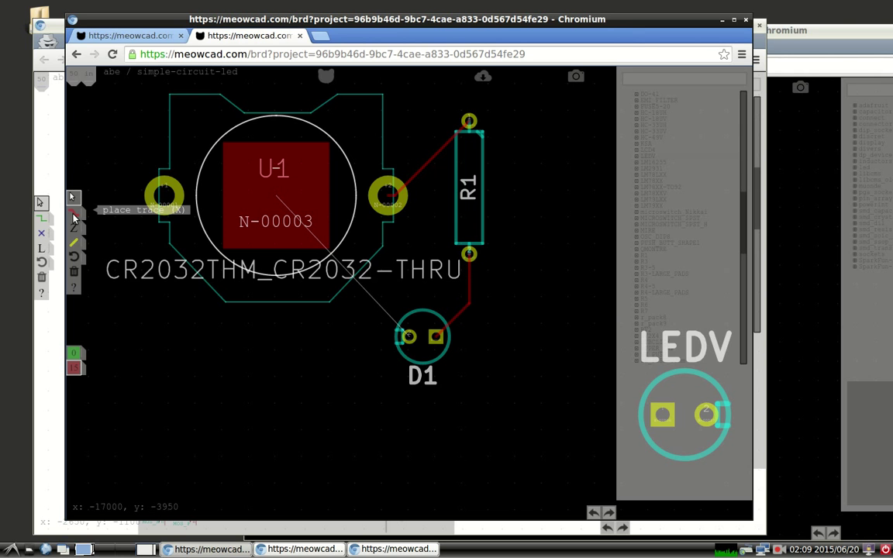
Step: Route a trace from D1's round pad to the large square pad at the battery's centre
{"action": "scroll", "coordinate": [111, 225], "scroll_direction": "down", "scroll_amount": 3}
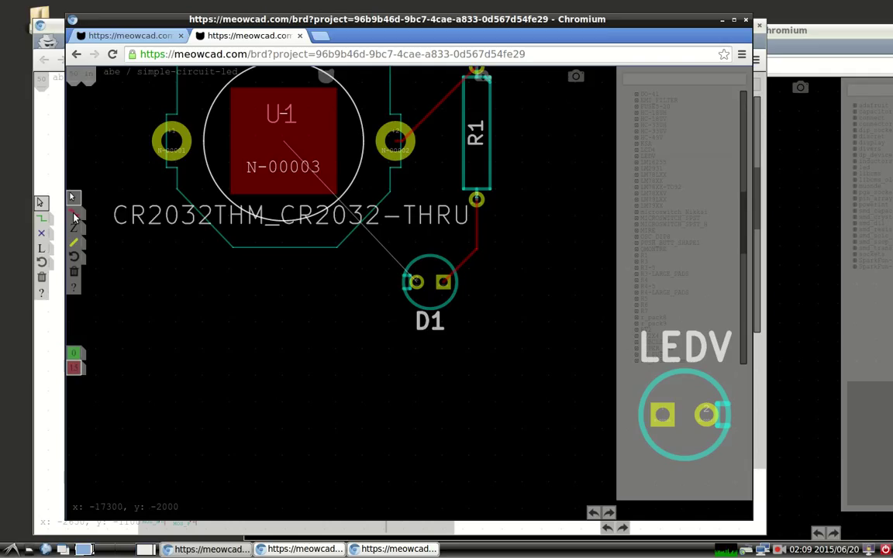
{"action": "left_click", "coordinate": [74, 289]}
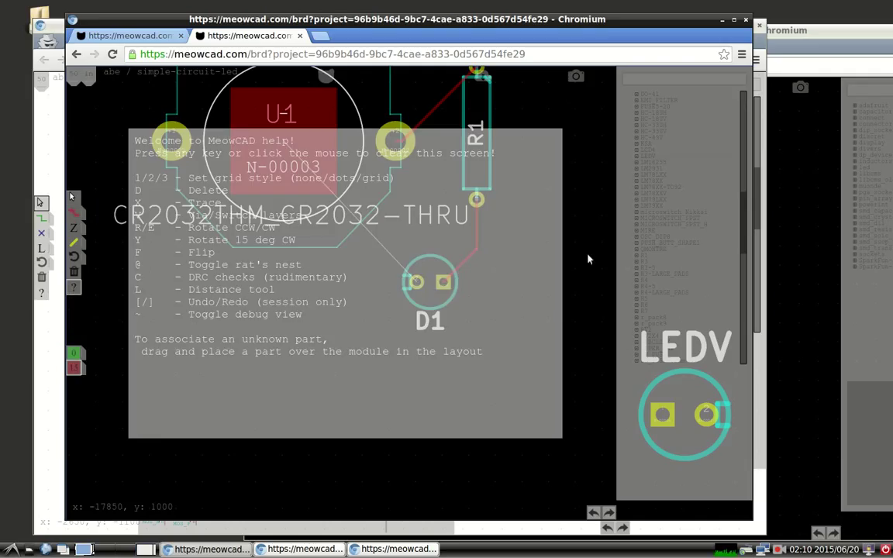
{"action": "left_click", "coordinate": [489, 277]}
{"action": "left_click", "coordinate": [416, 281]}
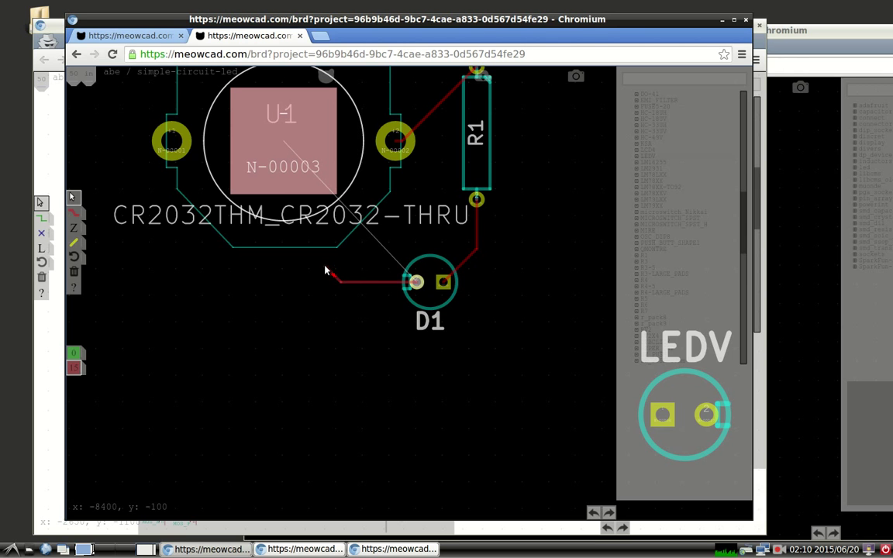
{"action": "left_click", "coordinate": [253, 130]}
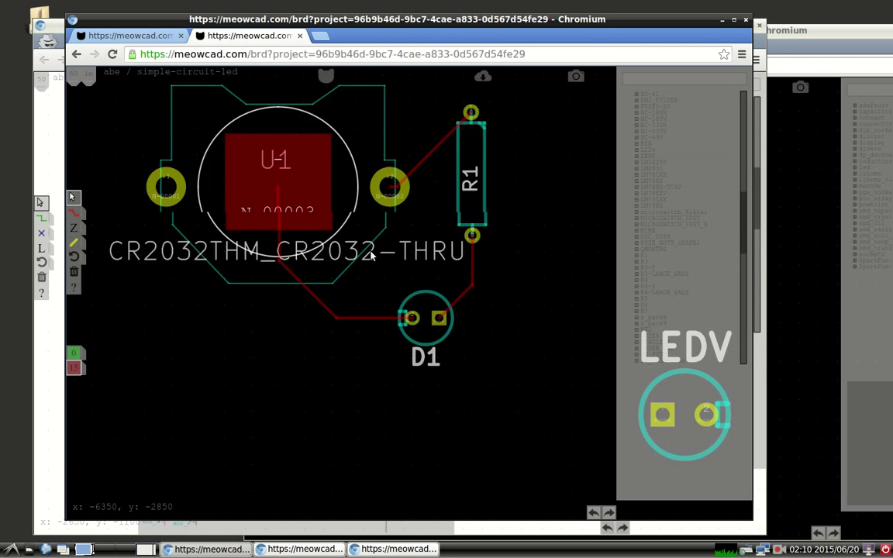
{"action": "scroll", "coordinate": [333, 275], "scroll_direction": "down", "scroll_amount": 1}
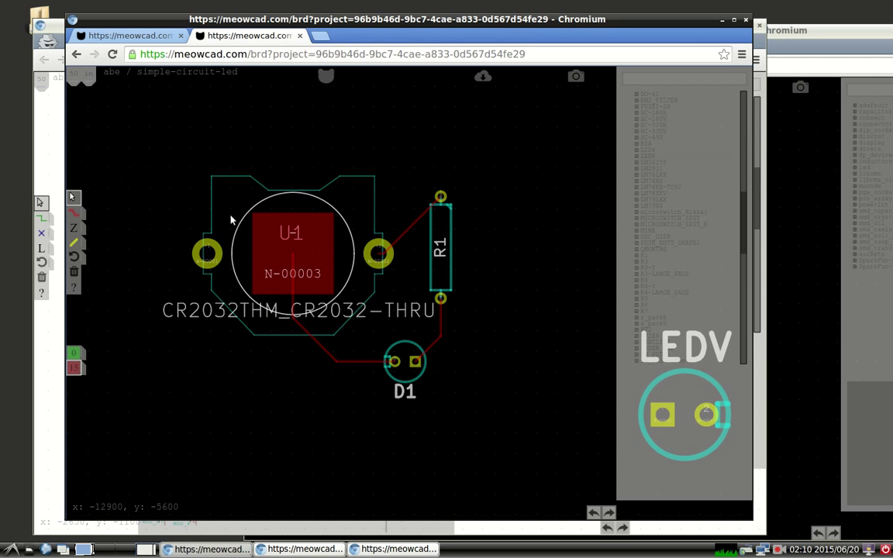
Step: Compare the battery's connections in the schematic with its pads in the board layout
{"action": "left_click", "coordinate": [148, 36]}
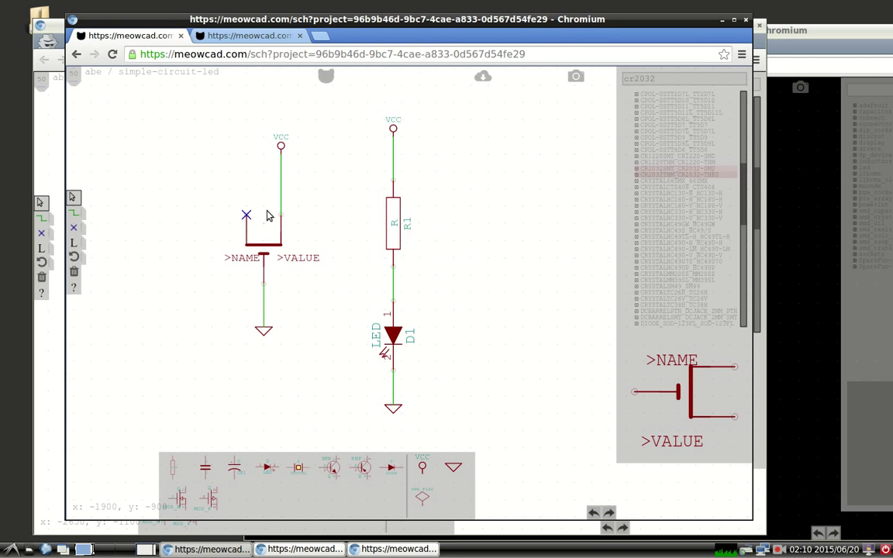
{"action": "left_click", "coordinate": [225, 36]}
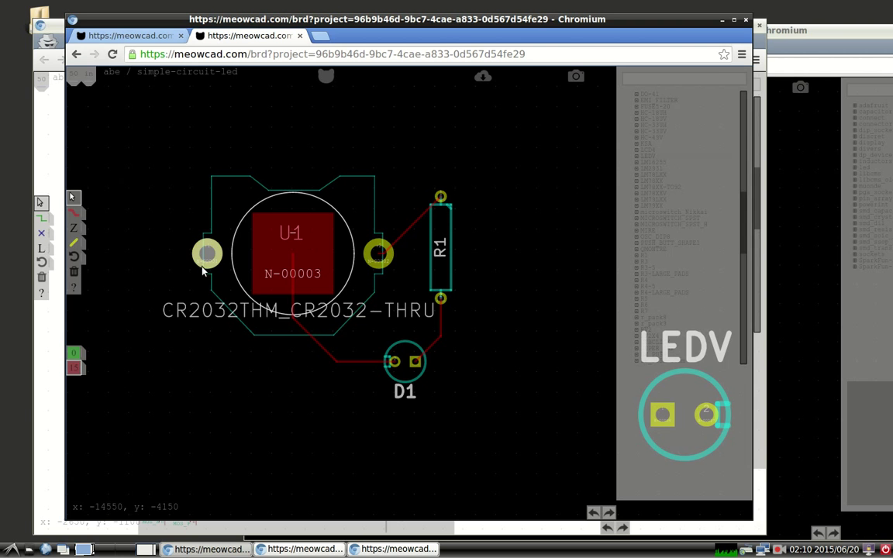
{"action": "left_click_drag", "start_coordinate": [224, 302], "coordinate": [321, 283]}
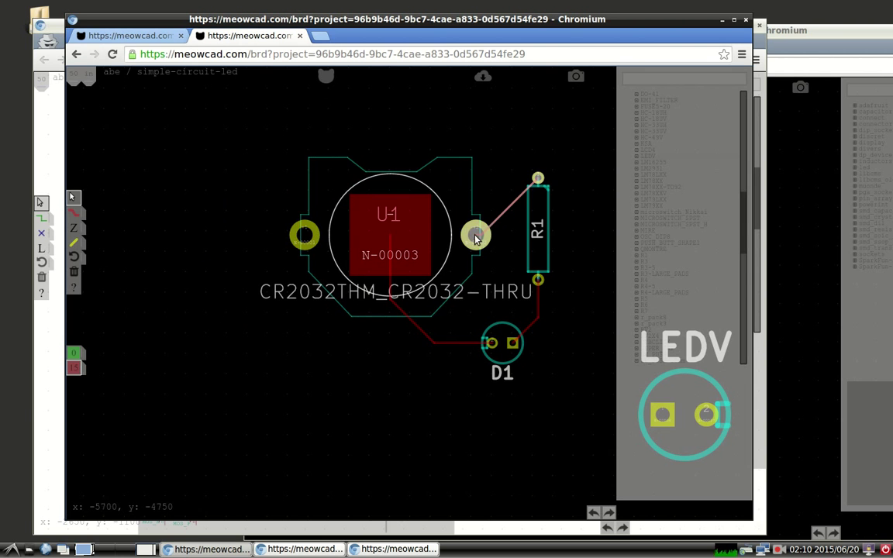
{"action": "left_click_drag", "start_coordinate": [445, 269], "coordinate": [385, 264]}
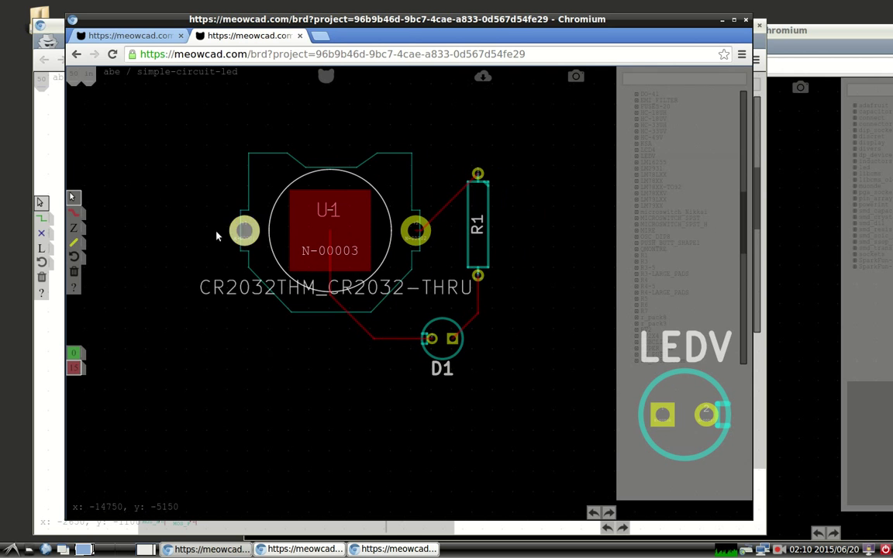
{"action": "left_click_drag", "start_coordinate": [189, 308], "coordinate": [156, 329]}
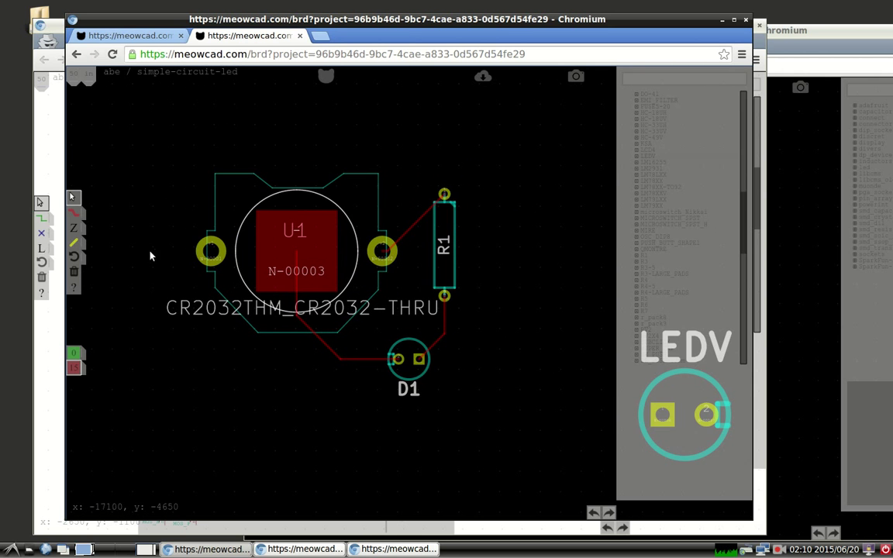
Step: Draw a rounded-corner rectangular board outline enclosing the battery, resistor and LED
{"action": "left_click", "coordinate": [74, 242]}
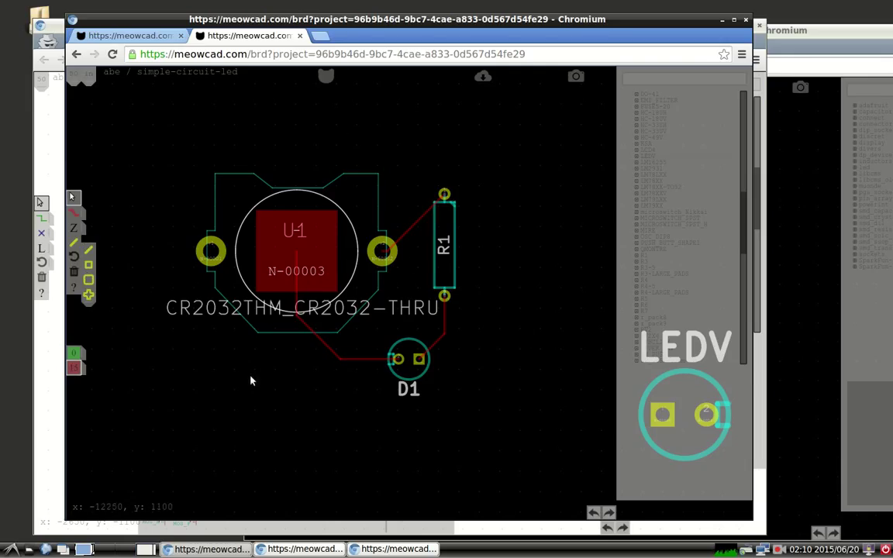
{"action": "left_click", "coordinate": [88, 280]}
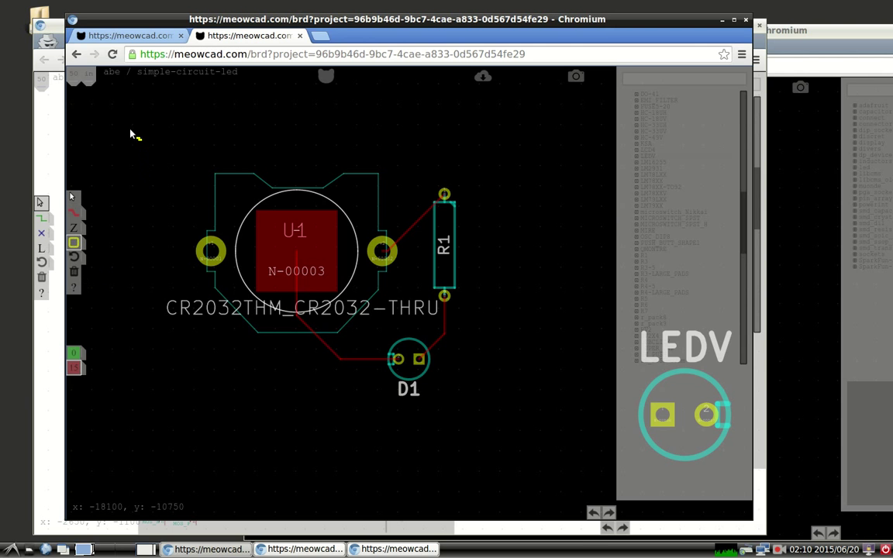
{"action": "left_click_drag", "start_coordinate": [130, 130], "coordinate": [542, 426]}
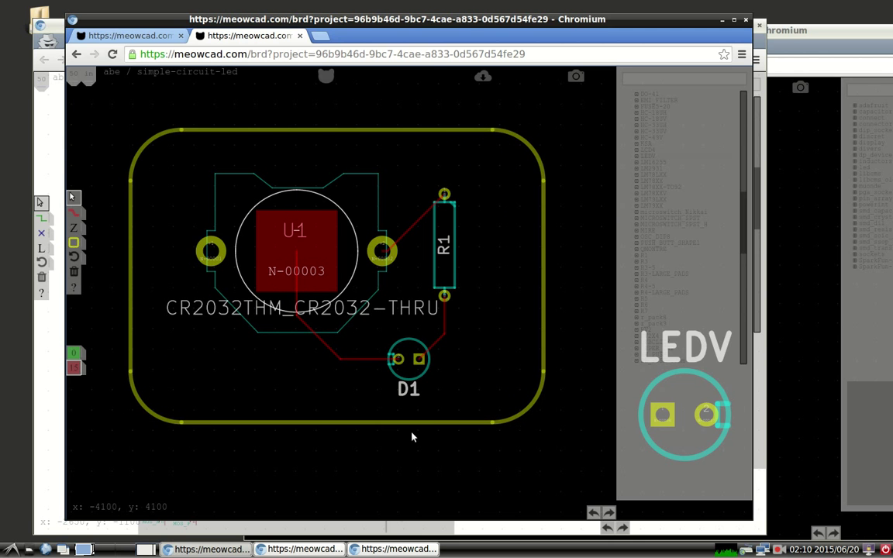
{"action": "scroll", "coordinate": [393, 411], "scroll_direction": "down", "scroll_amount": 2}
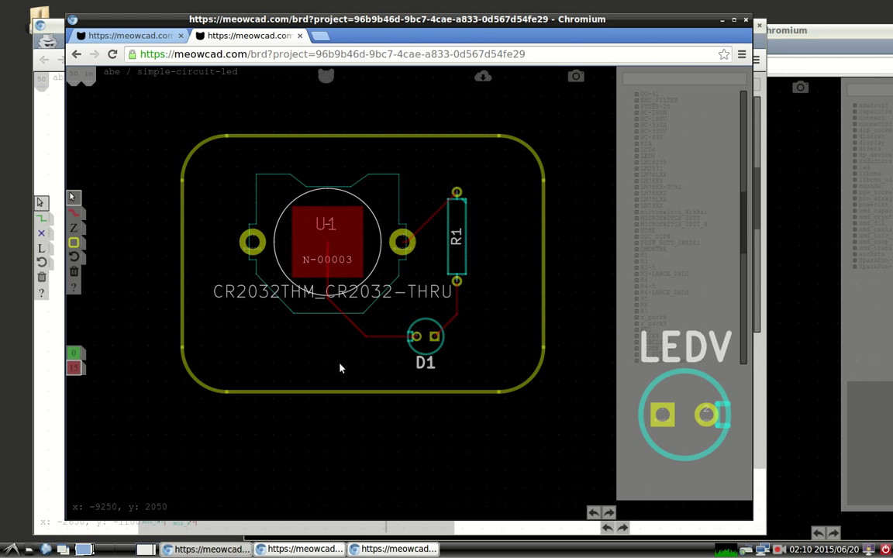
{"action": "scroll", "coordinate": [345, 379], "scroll_direction": "down", "scroll_amount": 1}
{"action": "scroll", "coordinate": [325, 419], "scroll_direction": "up", "scroll_amount": 1}
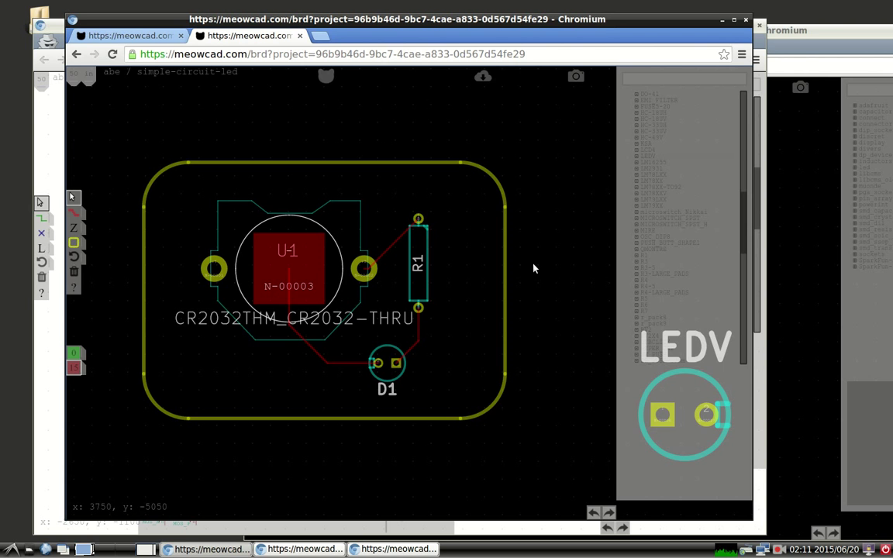
Step: Take a snapshot framing the whole board and unlock the image for public viewing
{"action": "left_click_drag", "start_coordinate": [752, 520], "coordinate": [834, 526]}
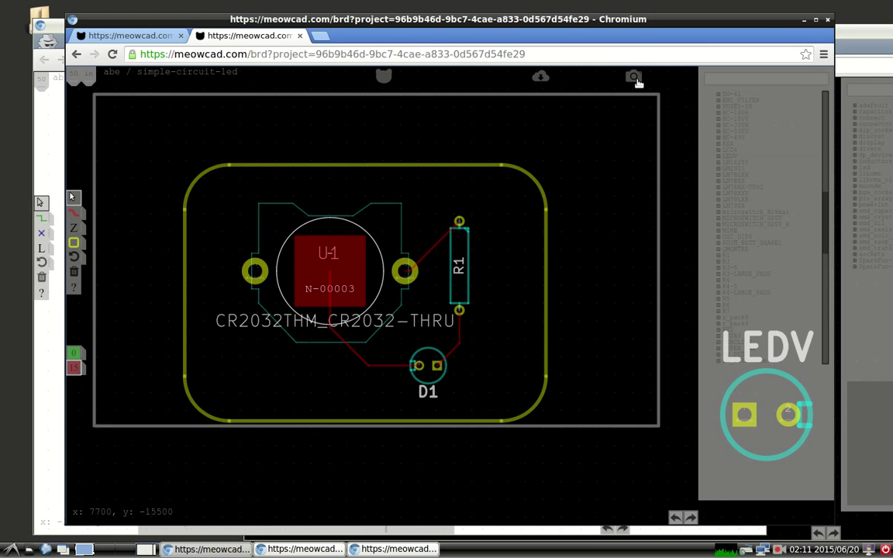
{"action": "scroll", "coordinate": [331, 353], "scroll_direction": "down", "scroll_amount": 2}
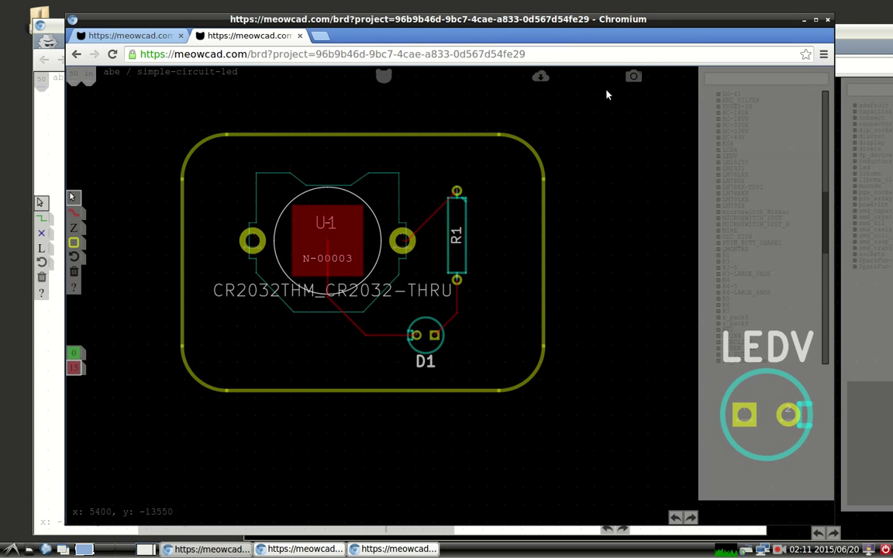
{"action": "left_click", "coordinate": [332, 267]}
{"action": "scroll", "coordinate": [332, 268], "scroll_direction": "up", "scroll_amount": 1}
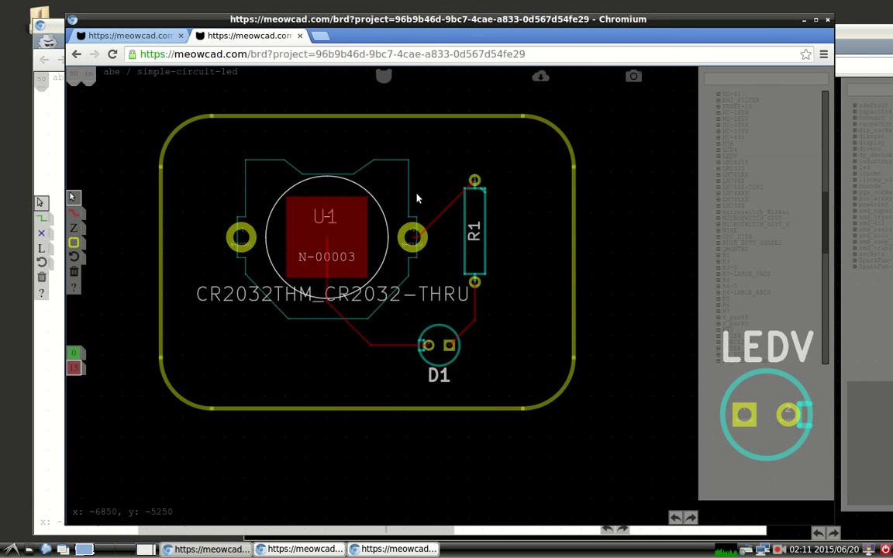
{"action": "left_click", "coordinate": [635, 79]}
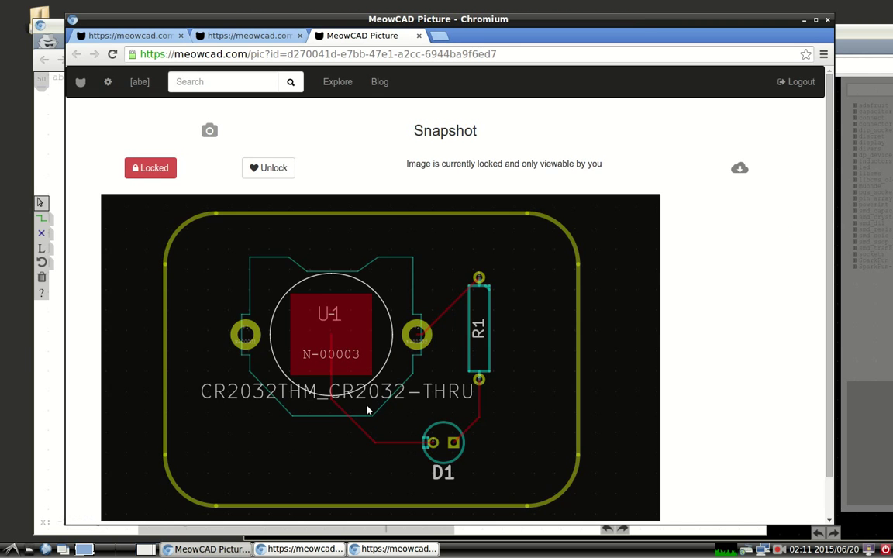
{"action": "scroll", "coordinate": [368, 410], "scroll_direction": "down", "scroll_amount": 1}
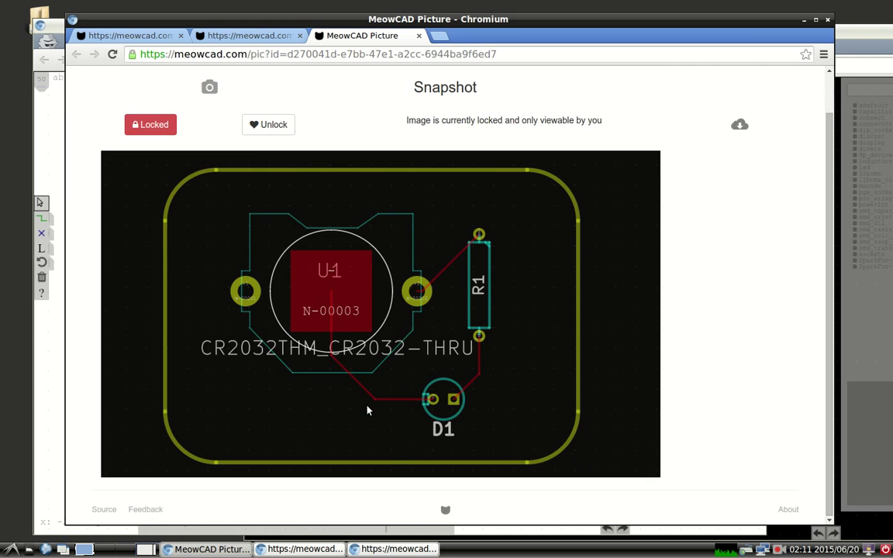
{"action": "left_click", "coordinate": [265, 126]}
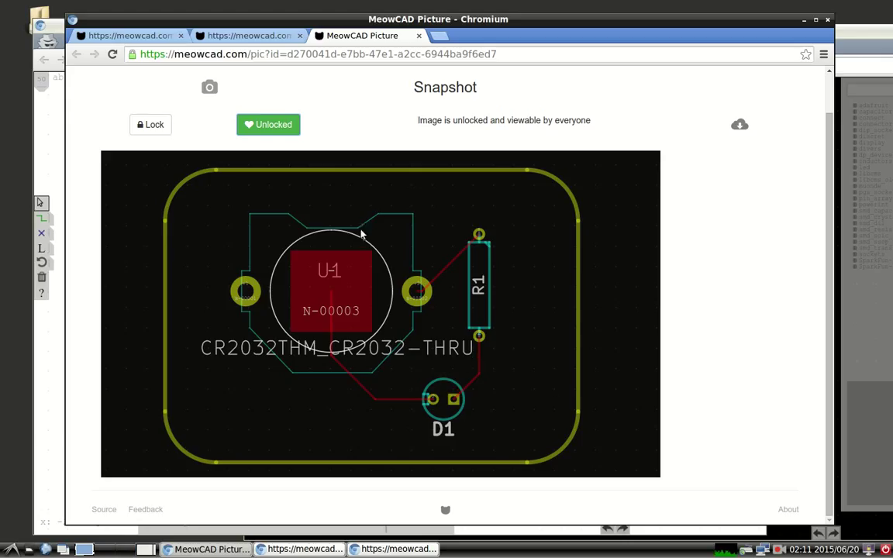
Step: Take a snapshot of the full simple-circuit-led schematic
{"action": "left_click", "coordinate": [138, 36]}
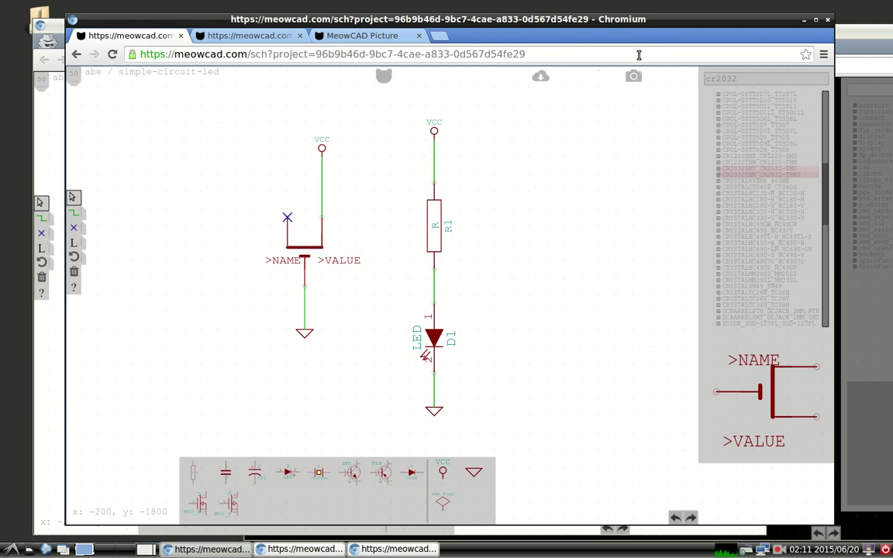
{"action": "mouse_move", "coordinate": [632, 78]}
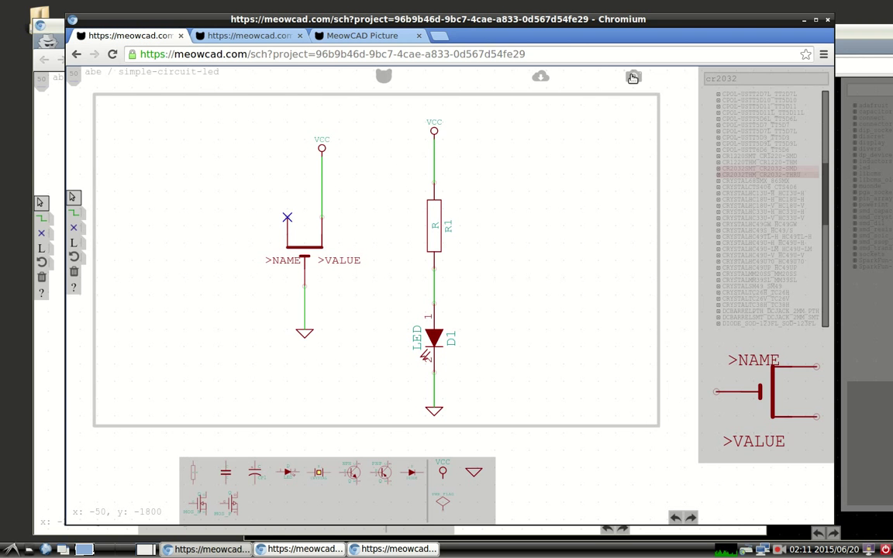
{"action": "left_click", "coordinate": [633, 77]}
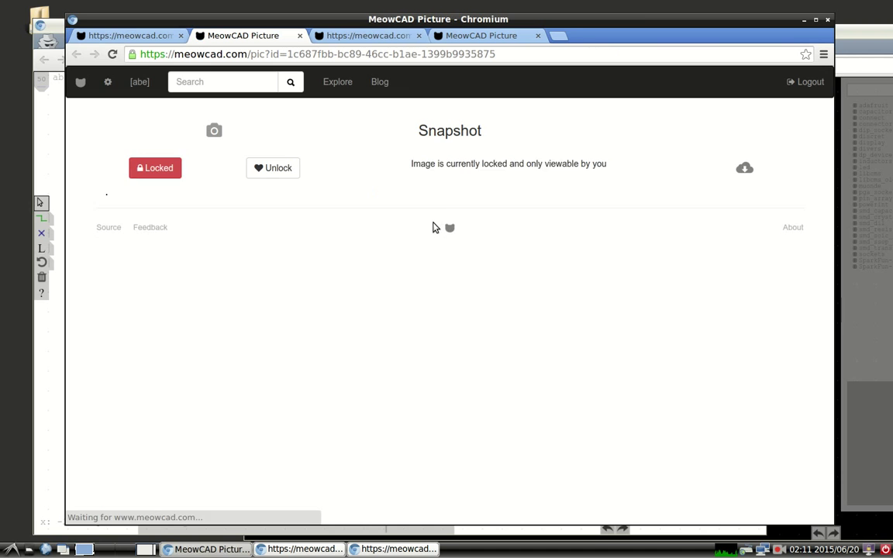
{"action": "scroll", "coordinate": [283, 351], "scroll_direction": "down", "scroll_amount": 1}
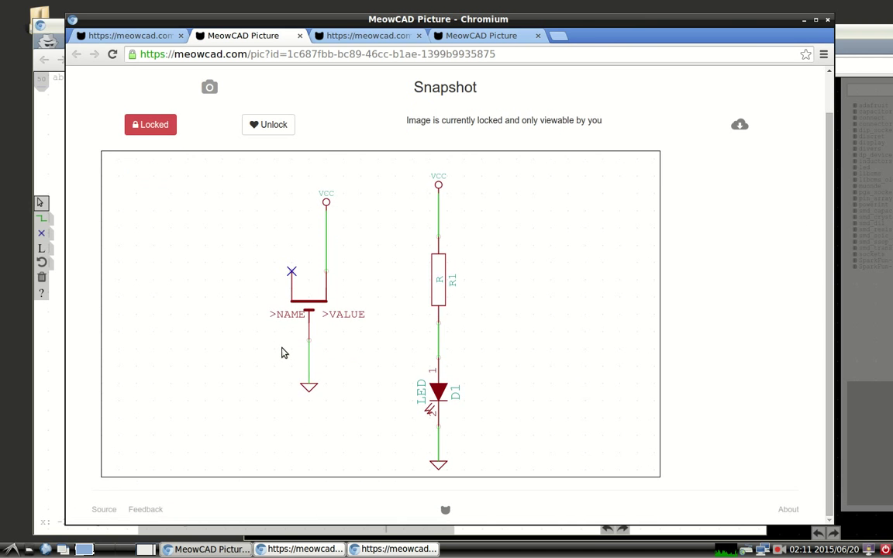
Step: Close both snapshot pages and return to the board layout
{"action": "left_click", "coordinate": [462, 36]}
{"action": "left_click", "coordinate": [283, 36]}
{"action": "left_click", "coordinate": [300, 36]}
{"action": "left_click", "coordinate": [420, 36]}
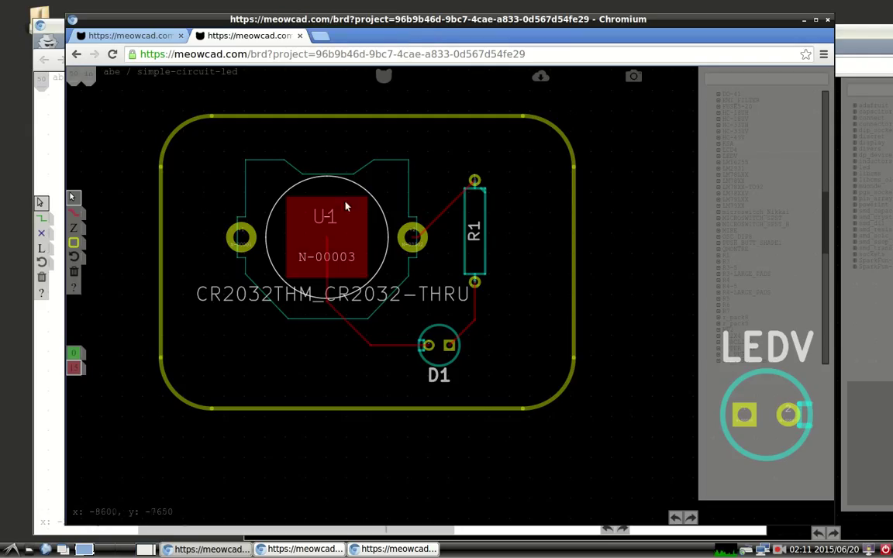
Step: Download the project as simple-circuit-led.zip and open it in Archive Manager
{"action": "left_click", "coordinate": [329, 234]}
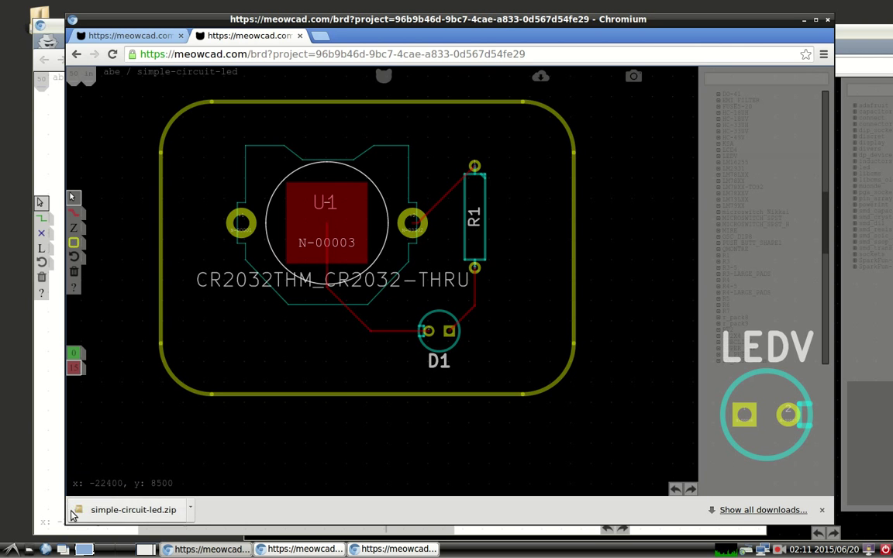
{"action": "left_click", "coordinate": [138, 517]}
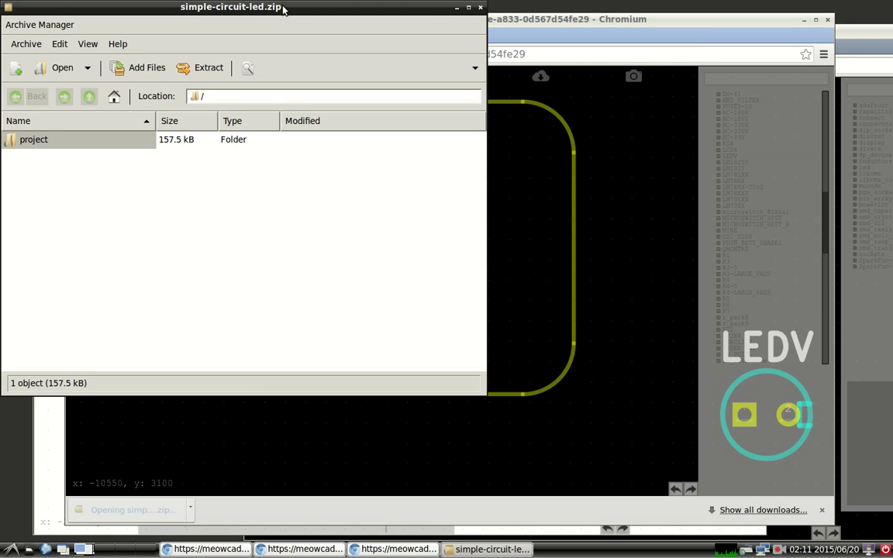
{"action": "left_click_drag", "start_coordinate": [283, 6], "coordinate": [506, 9]}
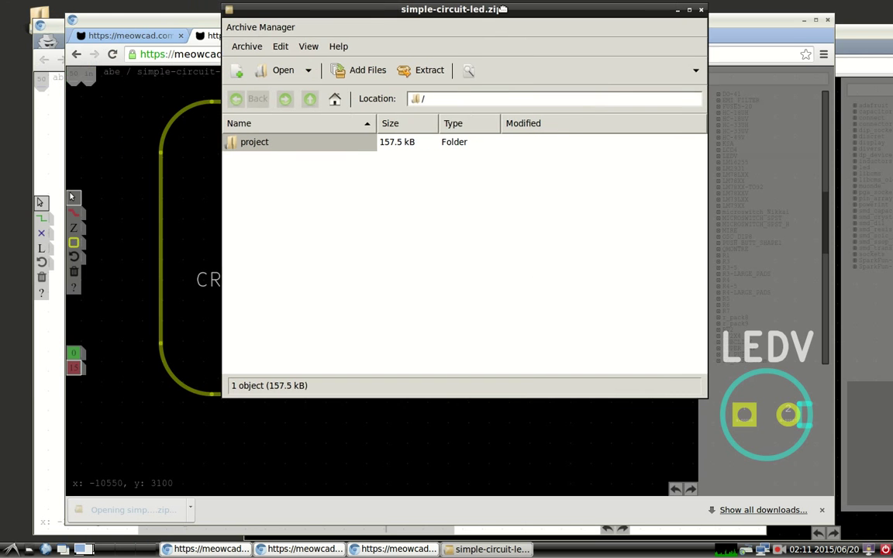
Step: Open the archive's project folder and its gerber subfolder to examine the exported board files
{"action": "left_click", "coordinate": [279, 148]}
{"action": "double_click", "coordinate": [279, 147]}
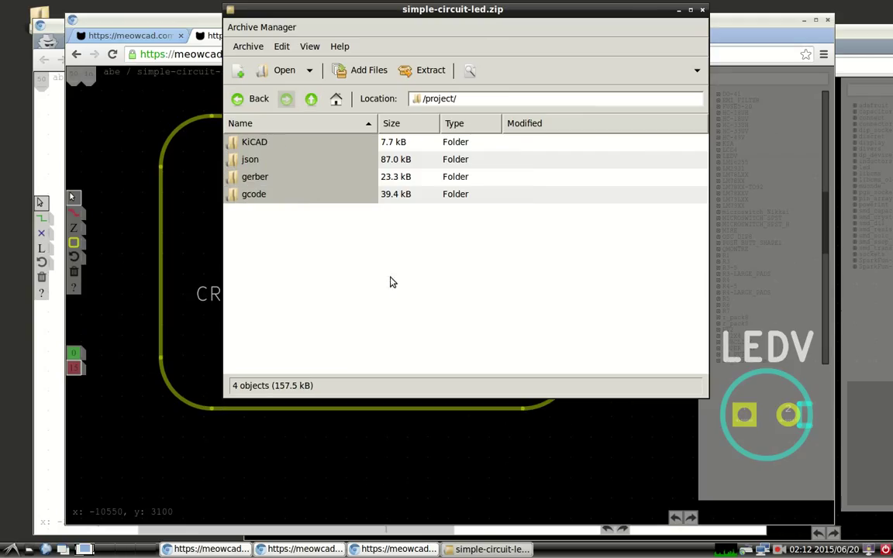
{"action": "left_click", "coordinate": [269, 180]}
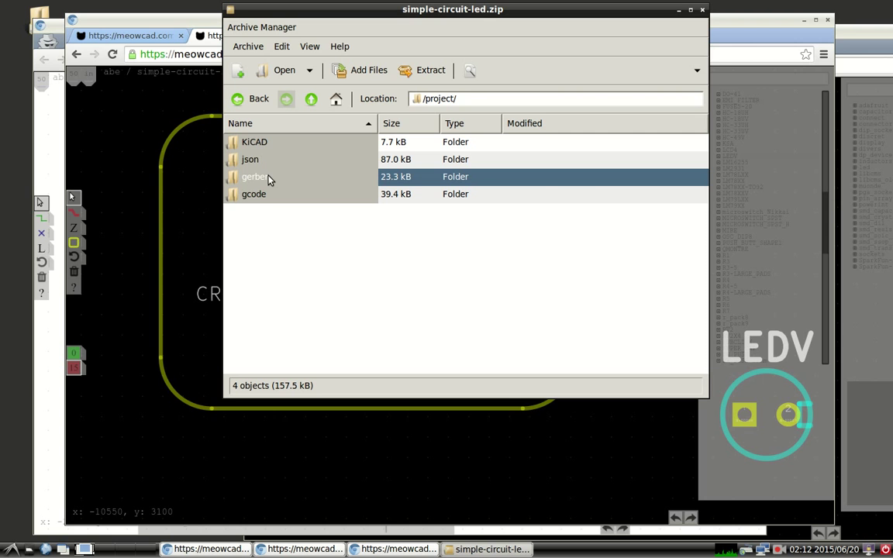
{"action": "double_click", "coordinate": [269, 180]}
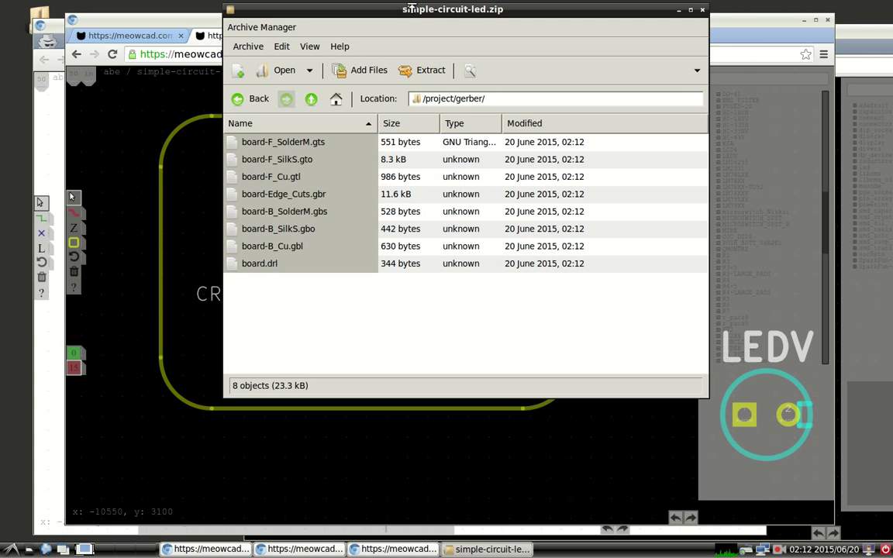
{"action": "left_click_drag", "start_coordinate": [409, 10], "coordinate": [456, 21]}
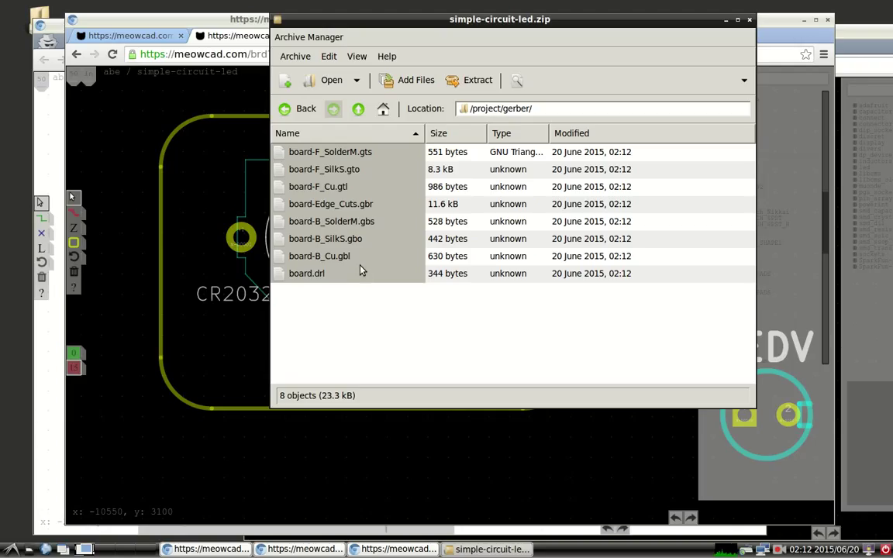
Step: Open the front copper file board-F_Cu.gtl in Gerbv Gerber File Viewer
{"action": "right_click", "coordinate": [349, 187]}
{"action": "left_click", "coordinate": [363, 208]}
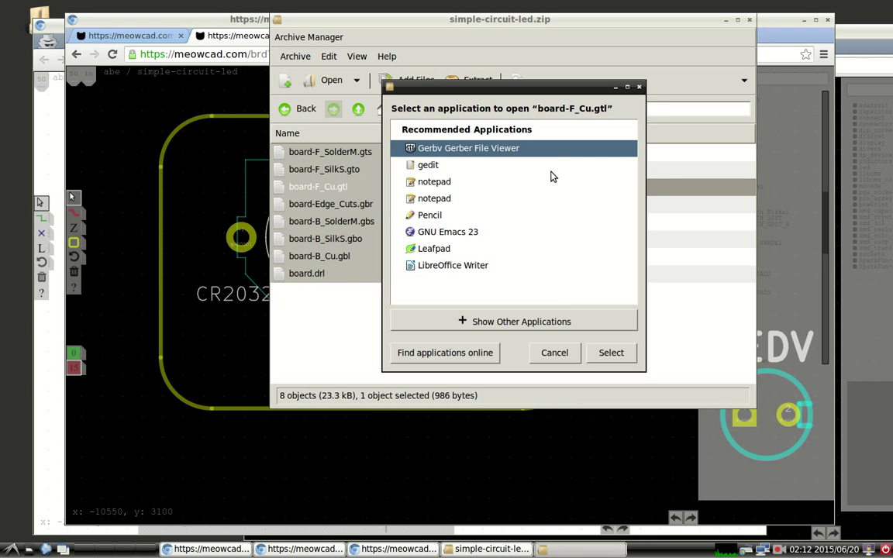
{"action": "left_click", "coordinate": [608, 353]}
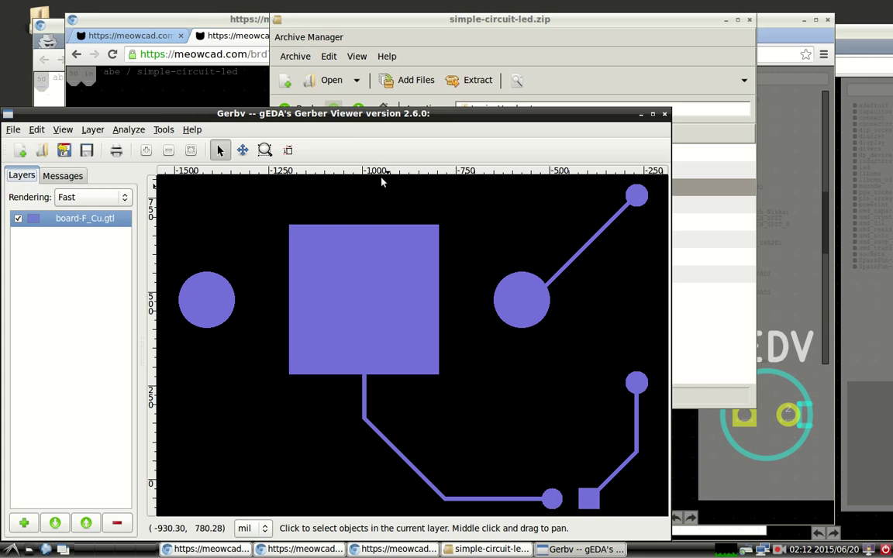
Step: Compare the front copper Gerber with the simple-circuit-led board layout in Chromium and close Gerbv
{"action": "key", "text": "alt+Tab"}
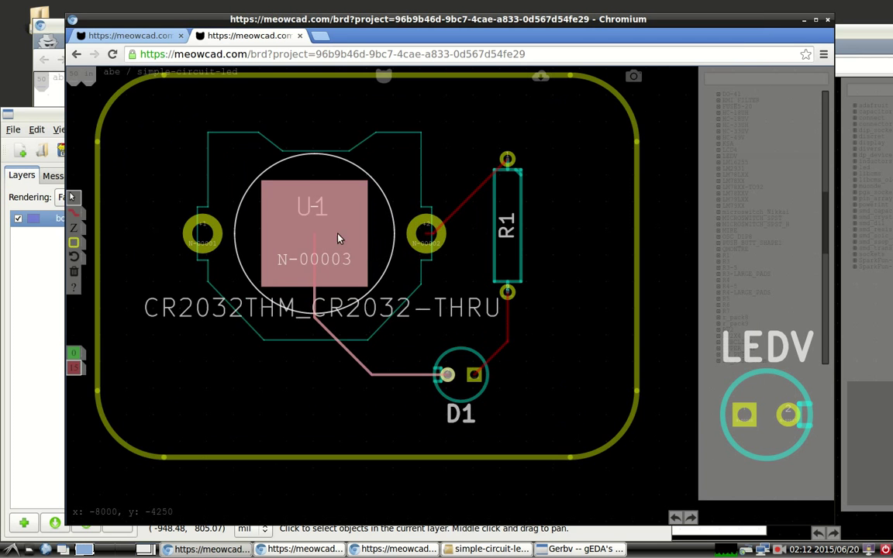
{"action": "key", "text": "alt+Tab"}
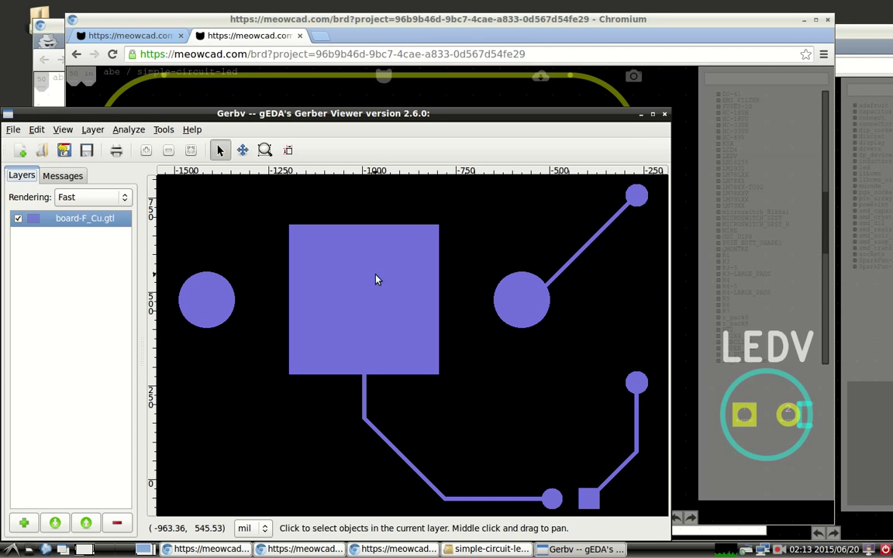
{"action": "left_click", "coordinate": [664, 115]}
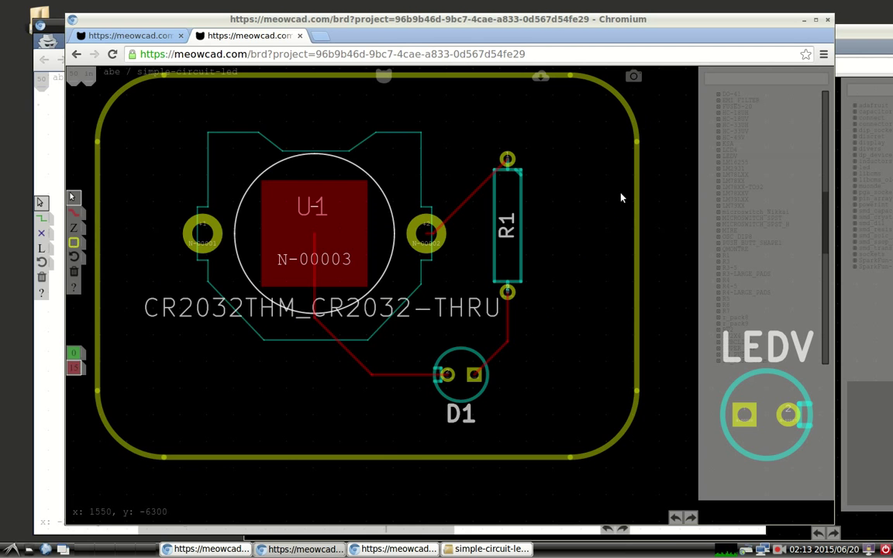
Step: Close the simple-circuit-led board and schematic pages and the simple-circuit-led.zip archive window
{"action": "scroll", "coordinate": [620, 197], "scroll_direction": "down", "scroll_amount": 2}
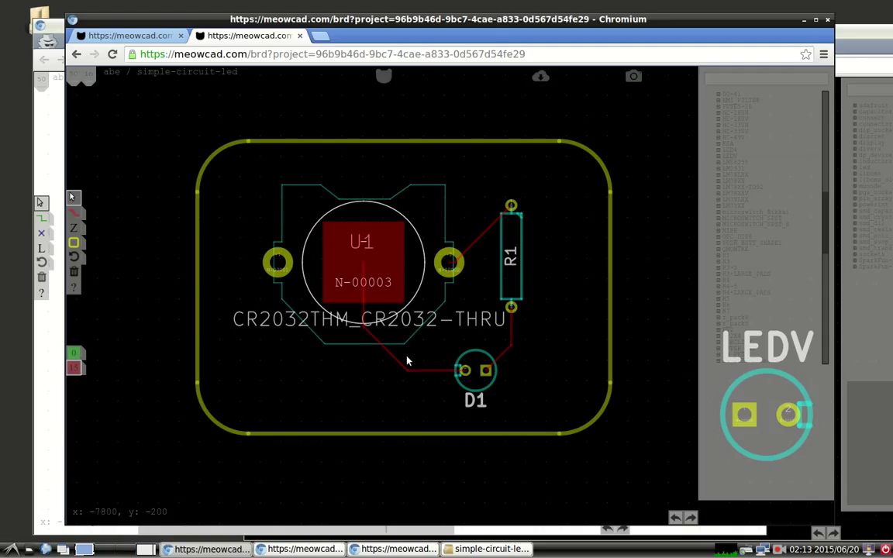
{"action": "left_click", "coordinate": [300, 35]}
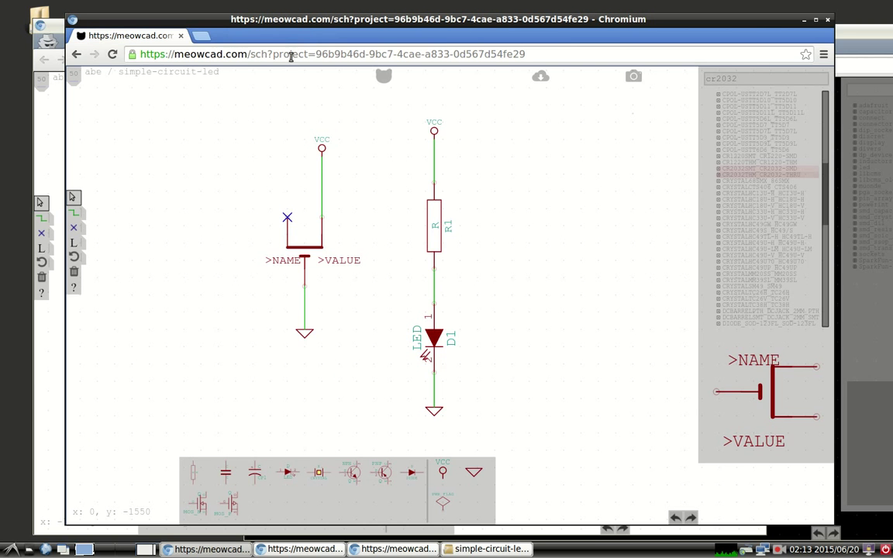
{"action": "left_click", "coordinate": [181, 37]}
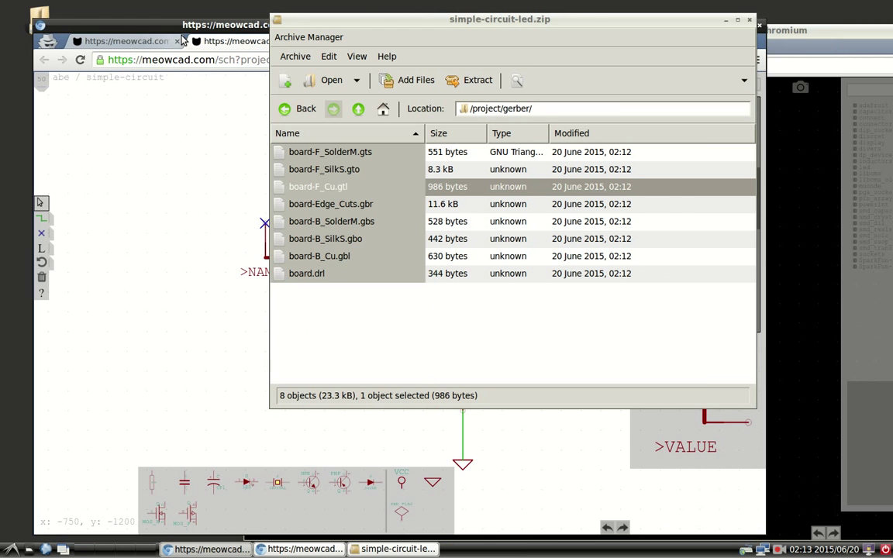
{"action": "left_click", "coordinate": [749, 21]}
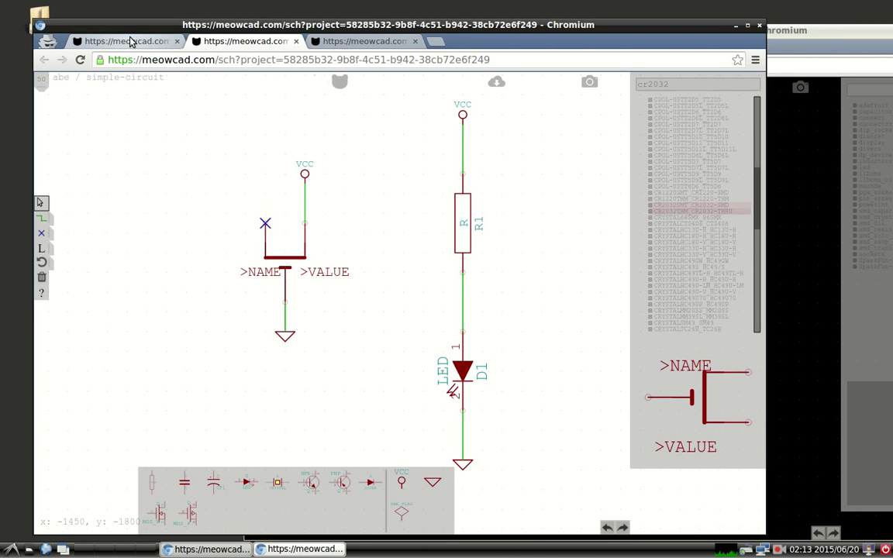
Step: Bring up the 8bit_heart schematic and board layout, and open the MeowCAD home page in a new browser window
{"action": "left_click", "coordinate": [163, 41]}
{"action": "left_click_drag", "start_coordinate": [244, 41], "coordinate": [417, 56]}
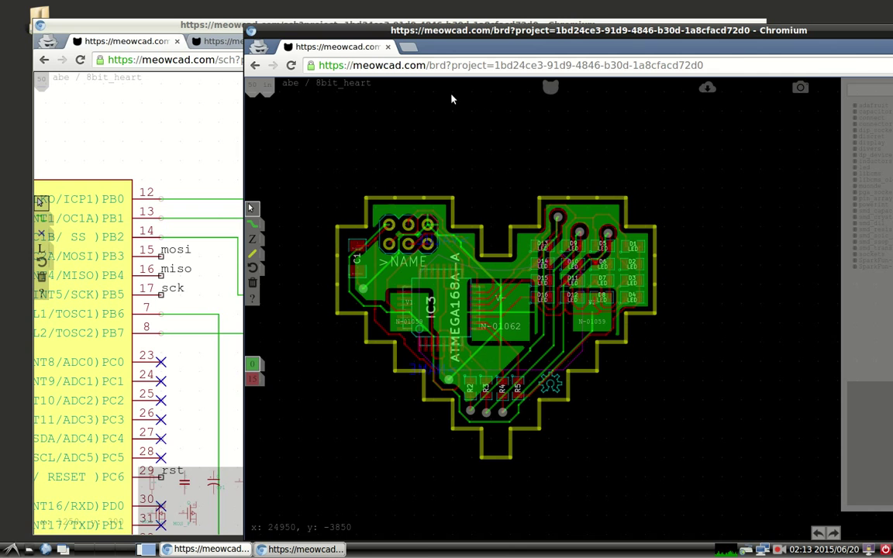
{"action": "key", "text": "alt+f"}
{"action": "key", "text": "Down"}
{"action": "key", "text": "Down"}
{"action": "key", "text": "Return"}
Step: Look through the whole MeowCAD home page, down to the Free and Open Design section and back to the registration form
{"action": "scroll", "coordinate": [393, 306], "scroll_direction": "down", "scroll_amount": 5}
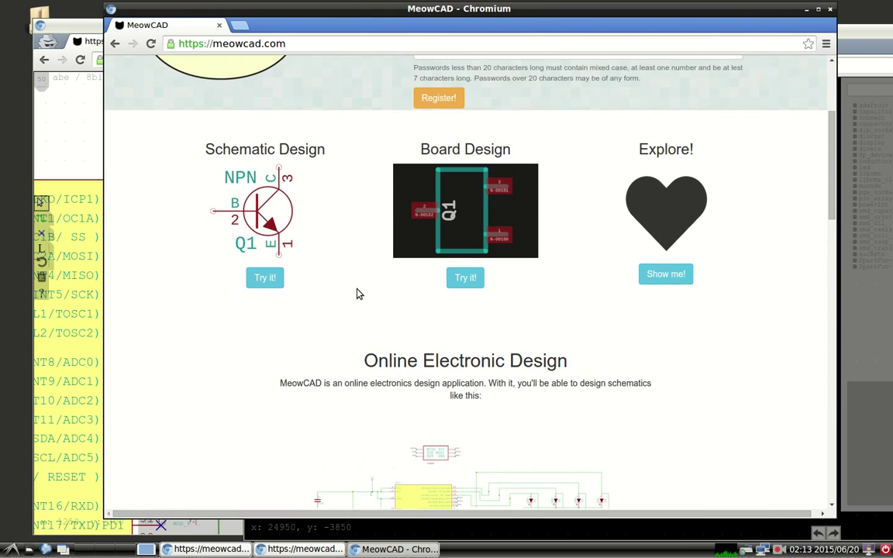
{"action": "scroll", "coordinate": [358, 294], "scroll_direction": "down", "scroll_amount": 4}
{"action": "scroll", "coordinate": [358, 295], "scroll_direction": "down", "scroll_amount": 15}
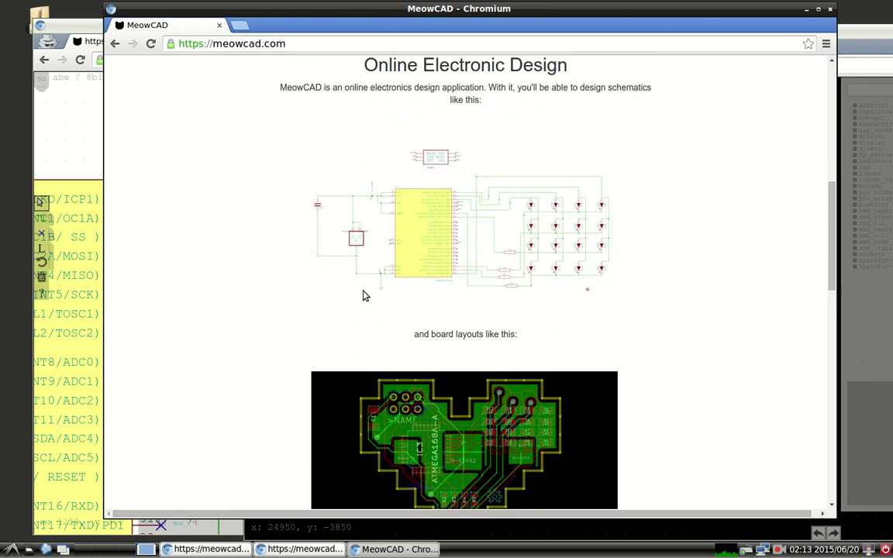
{"action": "scroll", "coordinate": [365, 295], "scroll_direction": "down", "scroll_amount": 10}
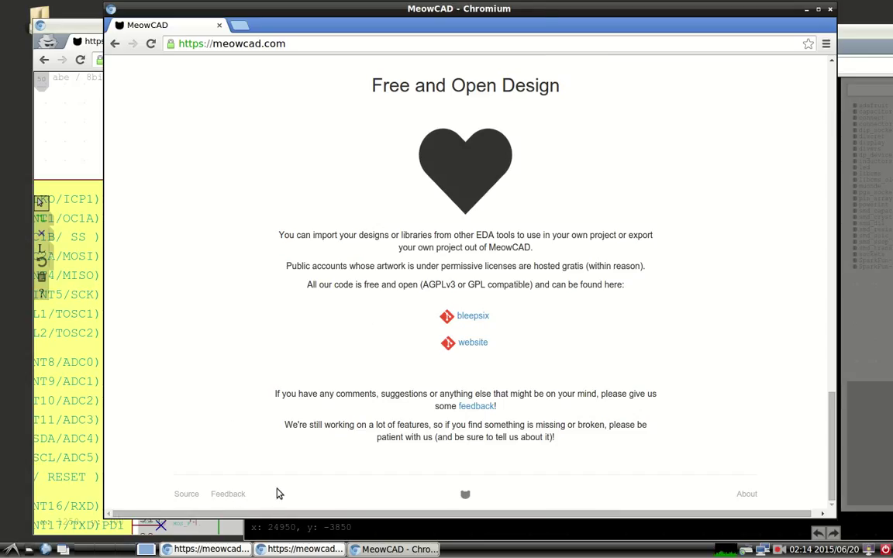
{"action": "scroll", "coordinate": [361, 414], "scroll_direction": "up", "scroll_amount": 5}
{"action": "scroll", "coordinate": [359, 414], "scroll_direction": "up", "scroll_amount": 10}
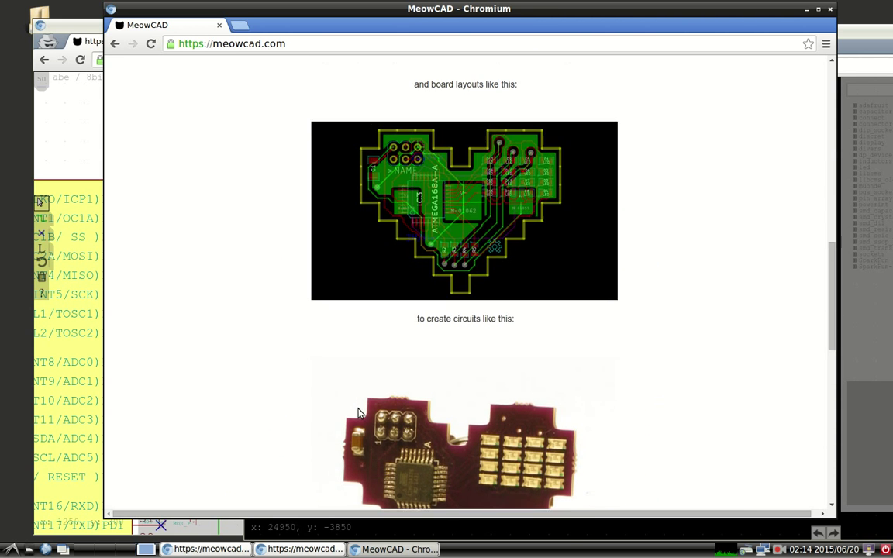
{"action": "scroll", "coordinate": [359, 414], "scroll_direction": "up", "scroll_amount": 10}
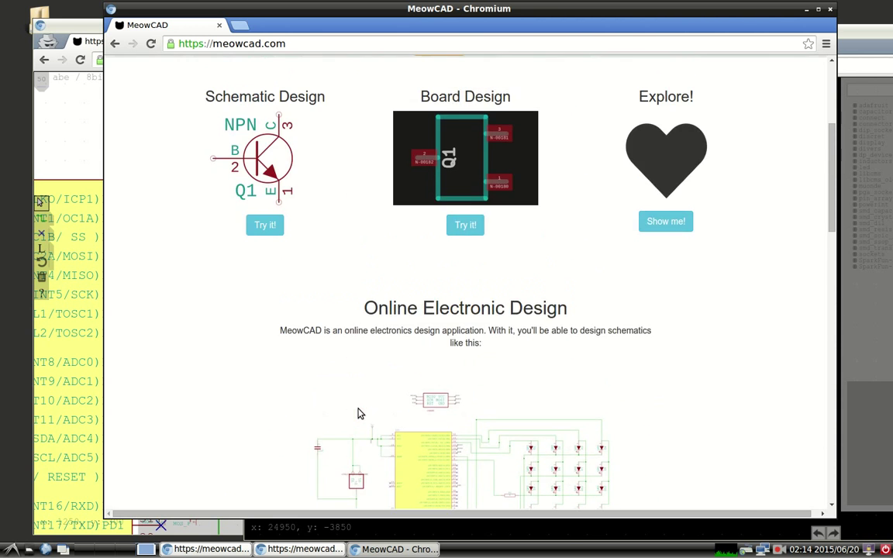
{"action": "scroll", "coordinate": [359, 414], "scroll_direction": "up", "scroll_amount": 3}
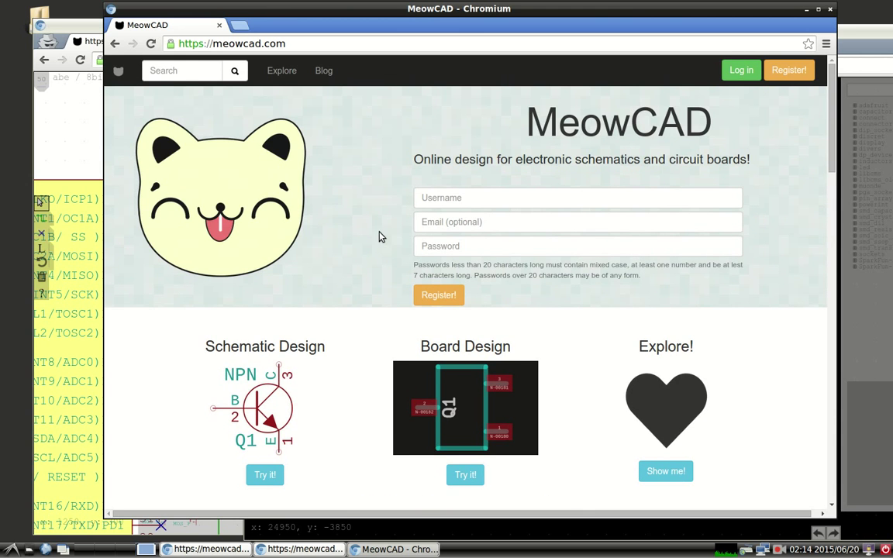
Step: View the public projects on the Explore page and return to the MeowCAD home page
{"action": "left_click", "coordinate": [284, 71]}
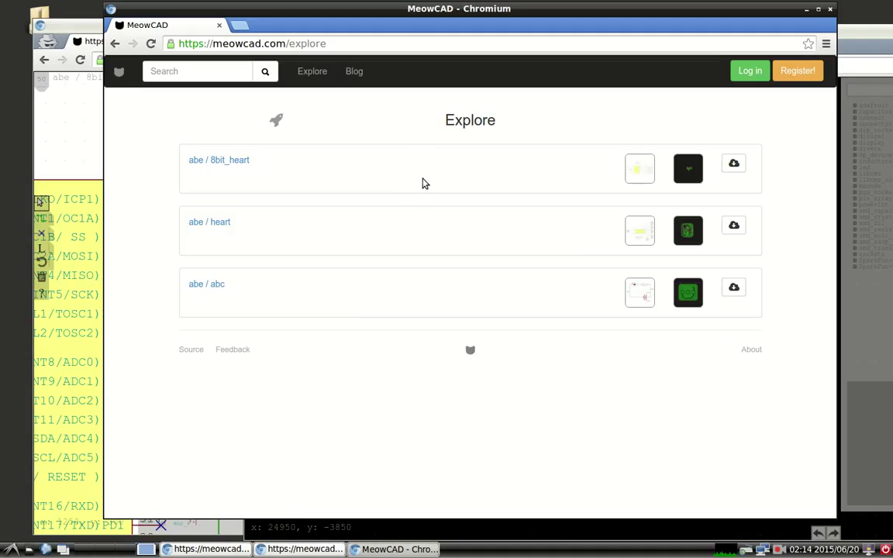
{"action": "left_click", "coordinate": [118, 71]}
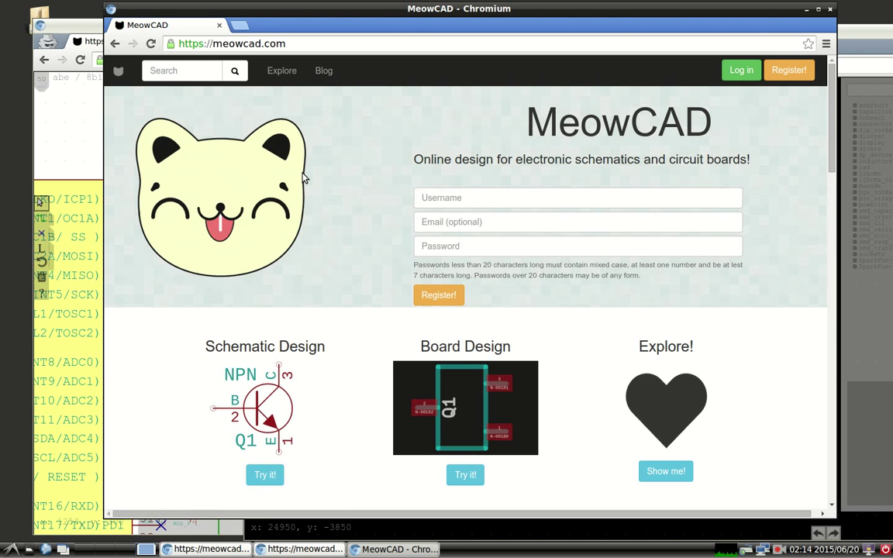
Step: Examine the example schematic, board layout and finished circuit under Online Electronic Design on the home page
{"action": "scroll", "coordinate": [370, 282], "scroll_direction": "down", "scroll_amount": 2}
{"action": "scroll", "coordinate": [370, 282], "scroll_direction": "down", "scroll_amount": 2}
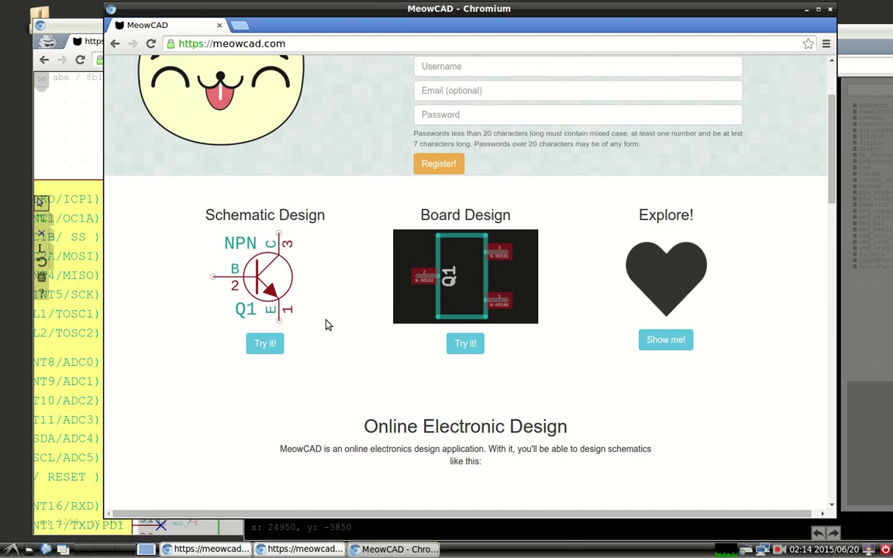
{"action": "scroll", "coordinate": [349, 312], "scroll_direction": "down", "scroll_amount": 3}
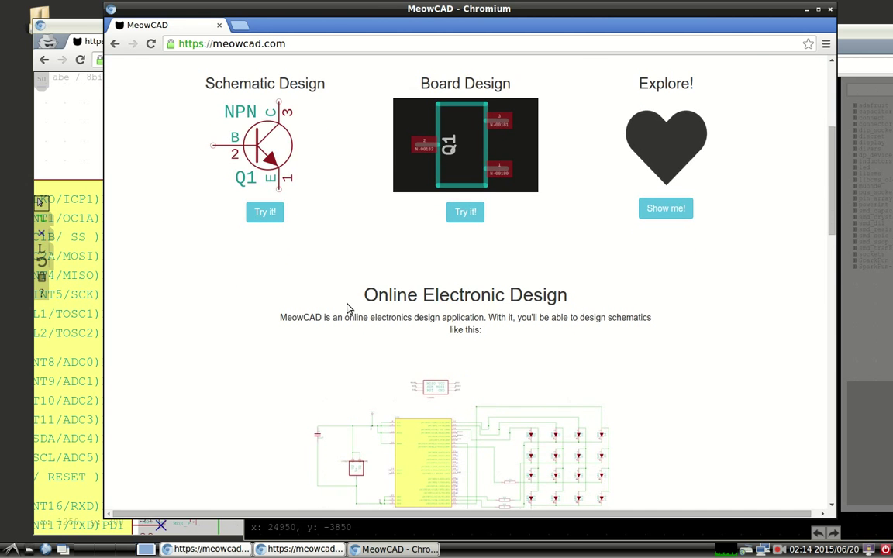
{"action": "scroll", "coordinate": [347, 309], "scroll_direction": "down", "scroll_amount": 3}
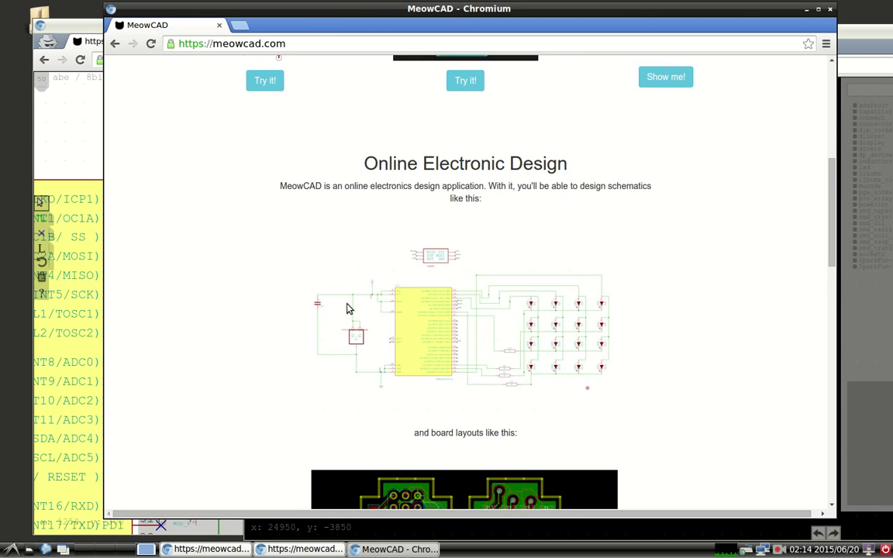
{"action": "scroll", "coordinate": [349, 308], "scroll_direction": "down", "scroll_amount": 3}
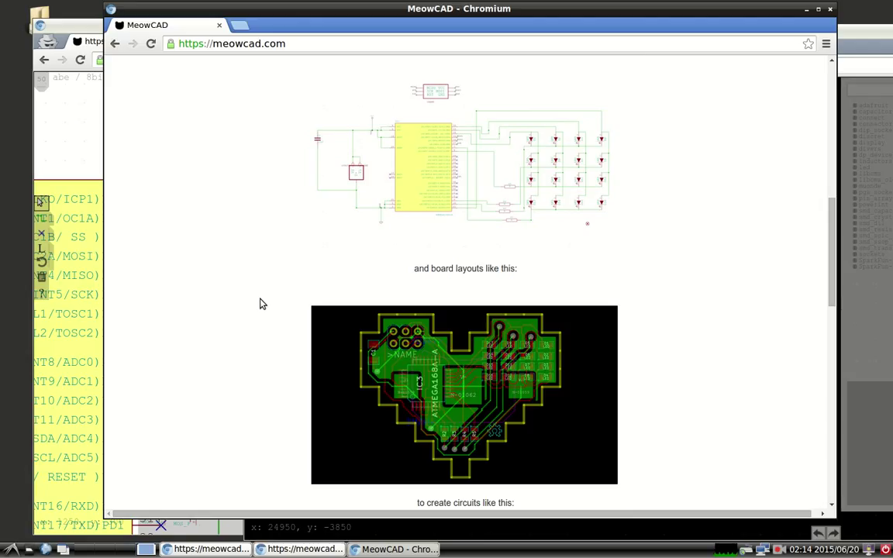
{"action": "scroll", "coordinate": [262, 304], "scroll_direction": "down", "scroll_amount": 3}
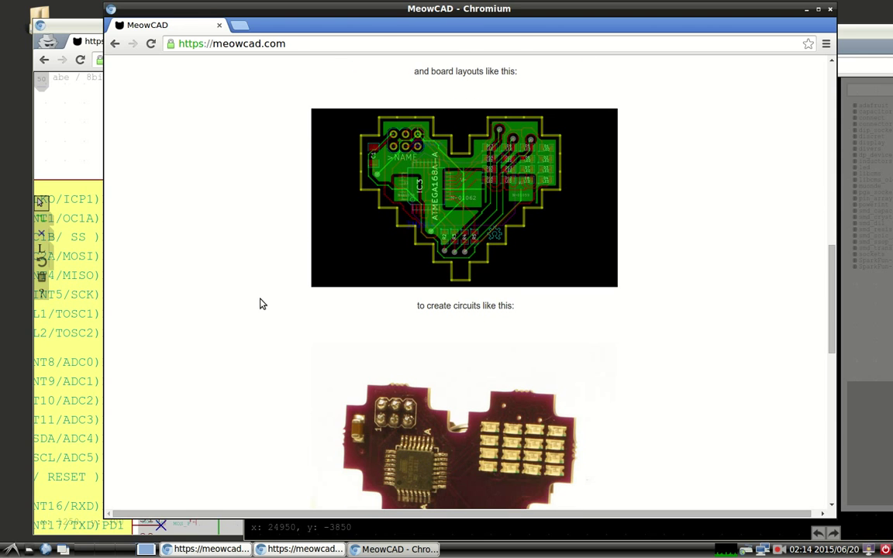
{"action": "scroll", "coordinate": [262, 302], "scroll_direction": "down", "scroll_amount": 3}
{"action": "scroll", "coordinate": [267, 300], "scroll_direction": "up", "scroll_amount": 2}
{"action": "scroll", "coordinate": [273, 301], "scroll_direction": "up", "scroll_amount": 3}
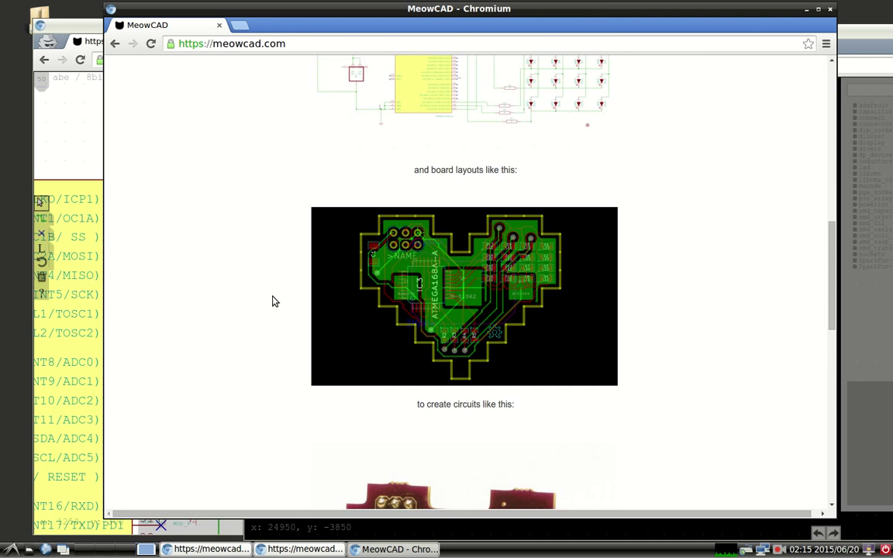
{"action": "scroll", "coordinate": [273, 301], "scroll_direction": "up", "scroll_amount": 9}
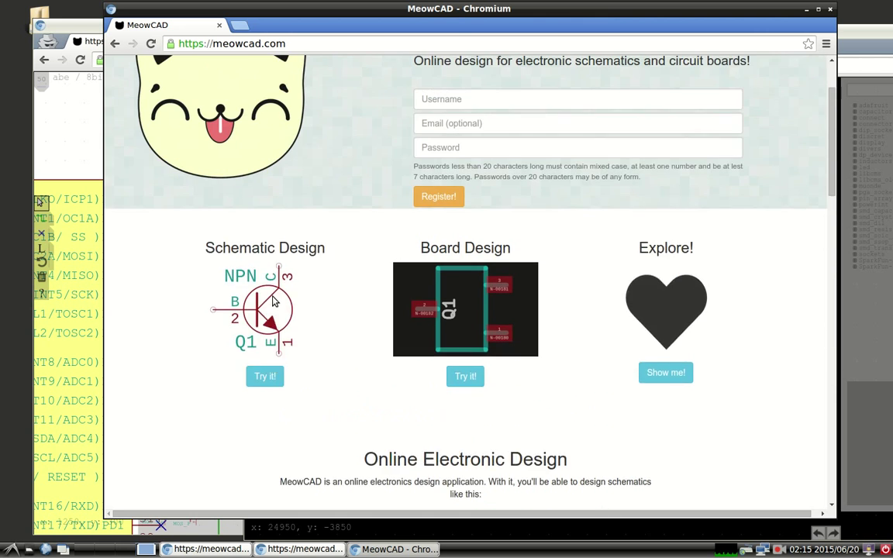